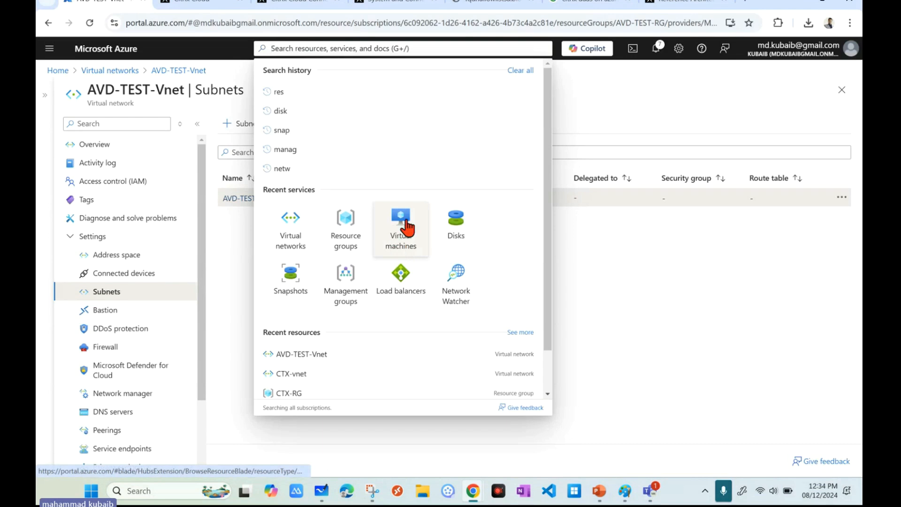
From the Virtual machines list, start creating a new Azure virtual machine.
left_click(398, 242)
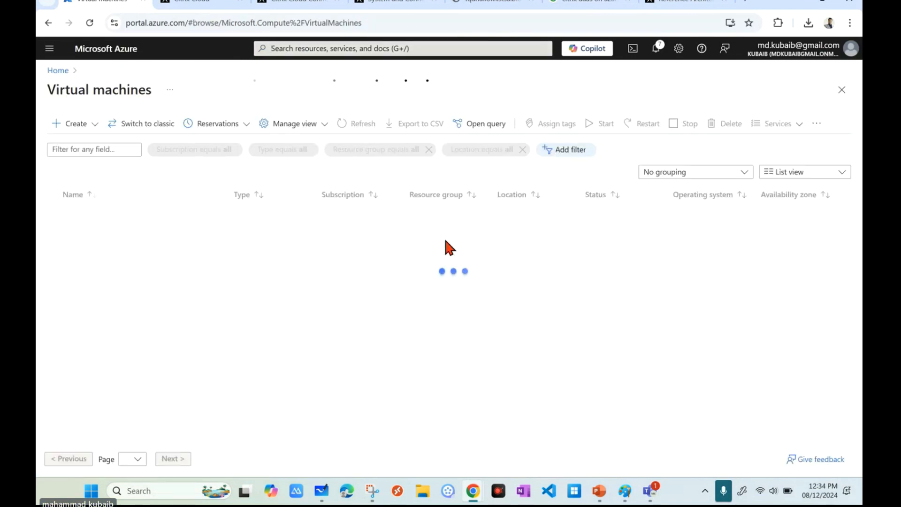
left_click(97, 125)
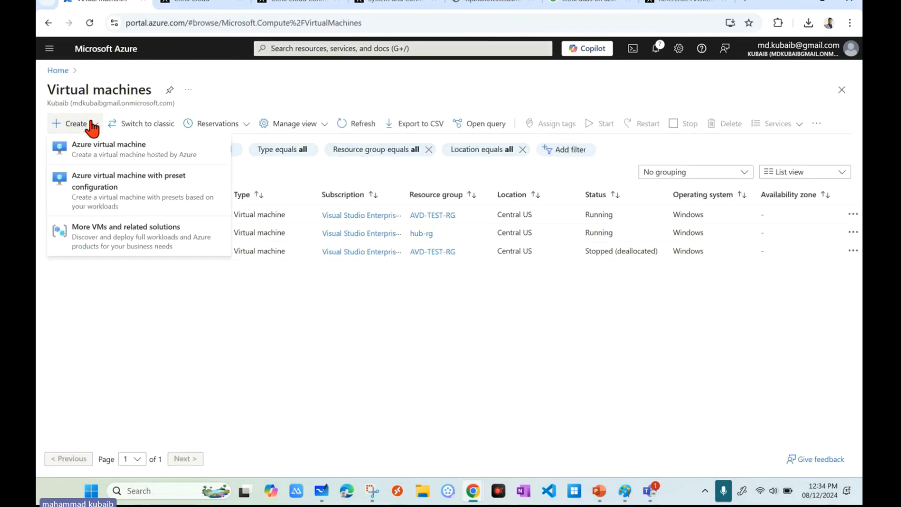
left_click(106, 155)
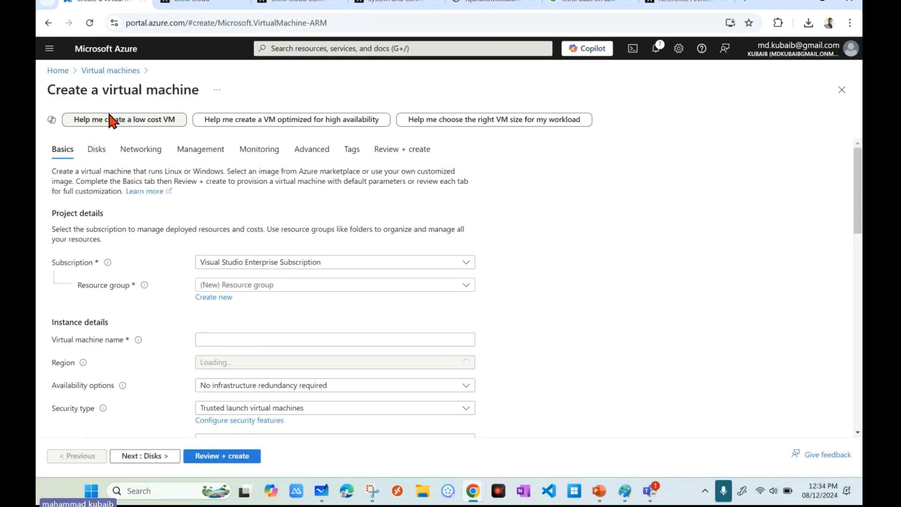
Place the VM in resource group CTX-RG and name it ctx-cc.
scroll(235, 227, "down", 4)
left_click(263, 174)
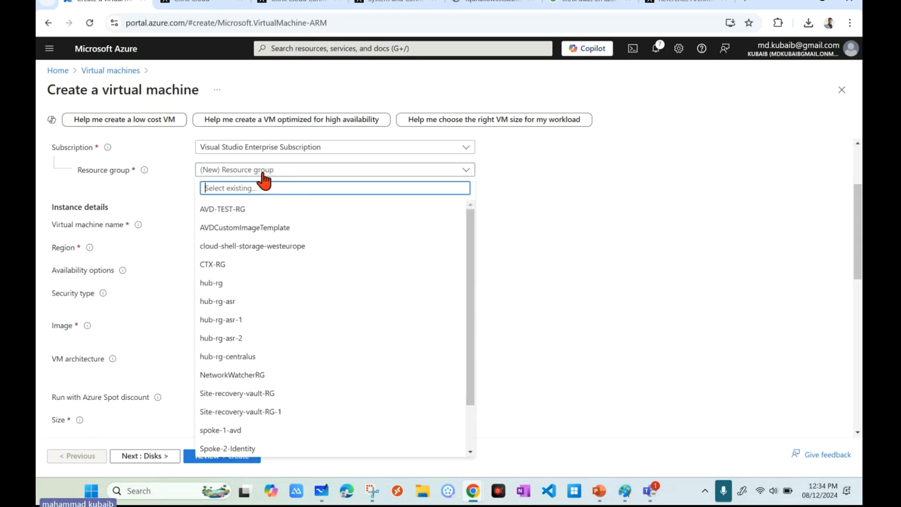
left_click(223, 264)
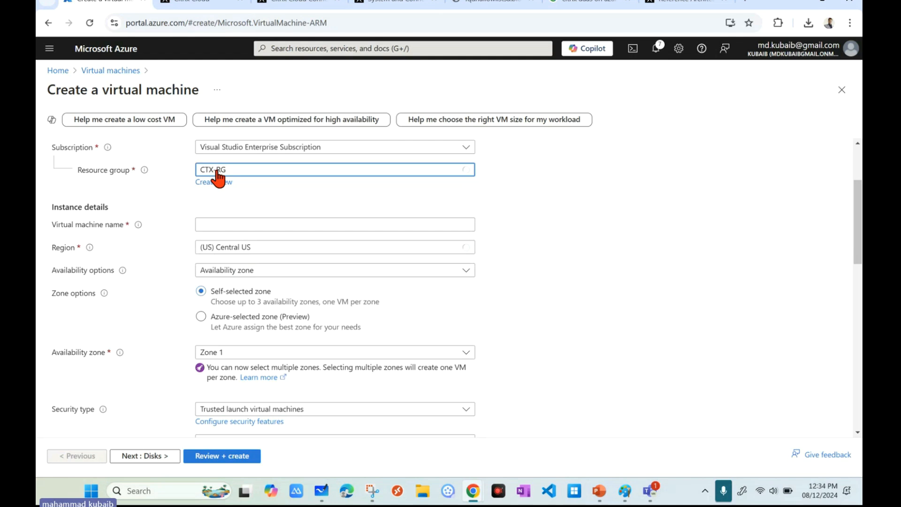
left_click(232, 223)
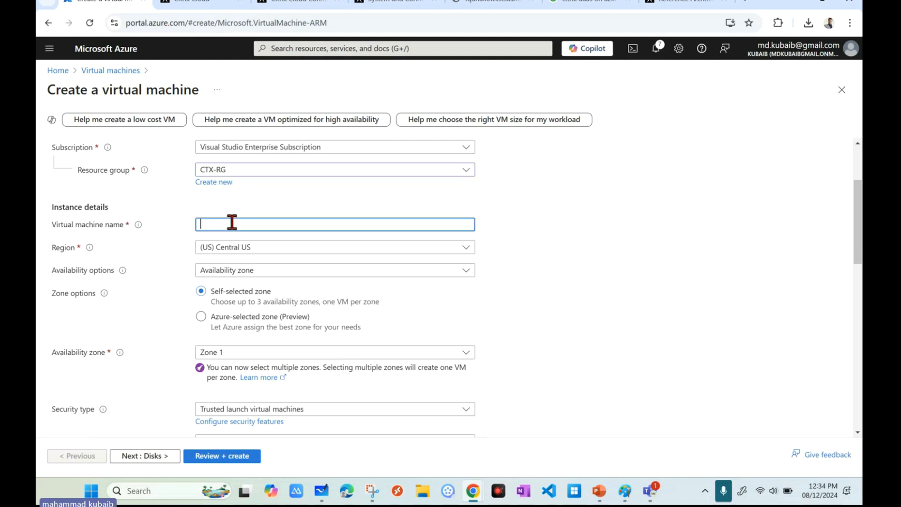
type("ctx-cc")
Continue signing in to the whiteboard app, then return to the VM form.
key("alt+Tab")
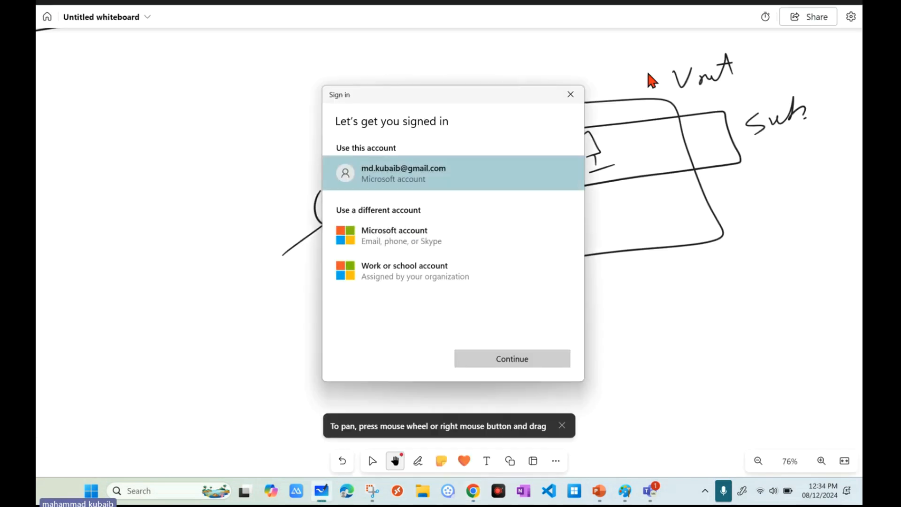
left_click(520, 362)
key("alt+Tab")
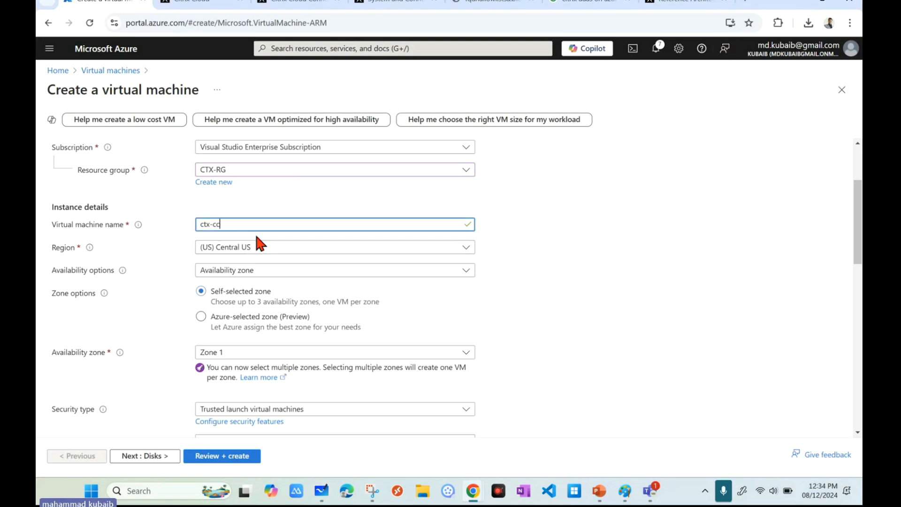
Set Availability options to No infrastructure redundancy required.
left_click_drag(233, 224, 189, 222)
left_click(219, 273)
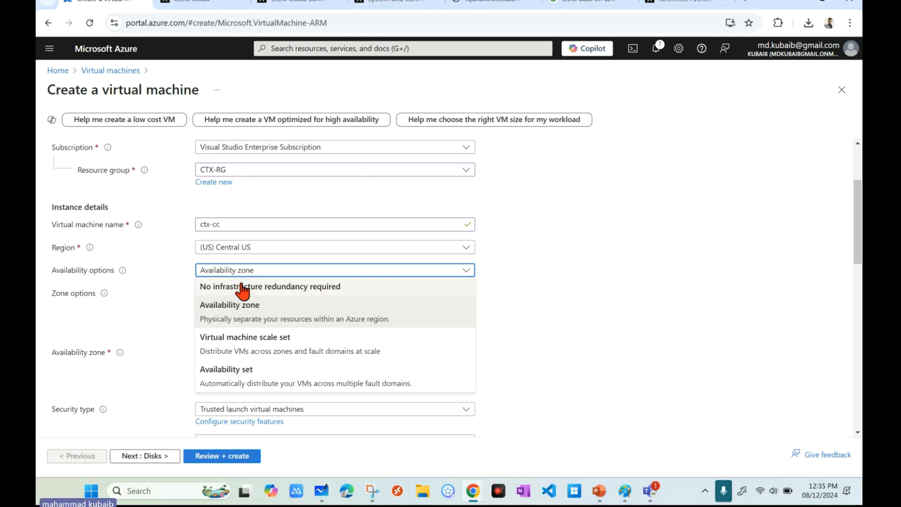
left_click(253, 313)
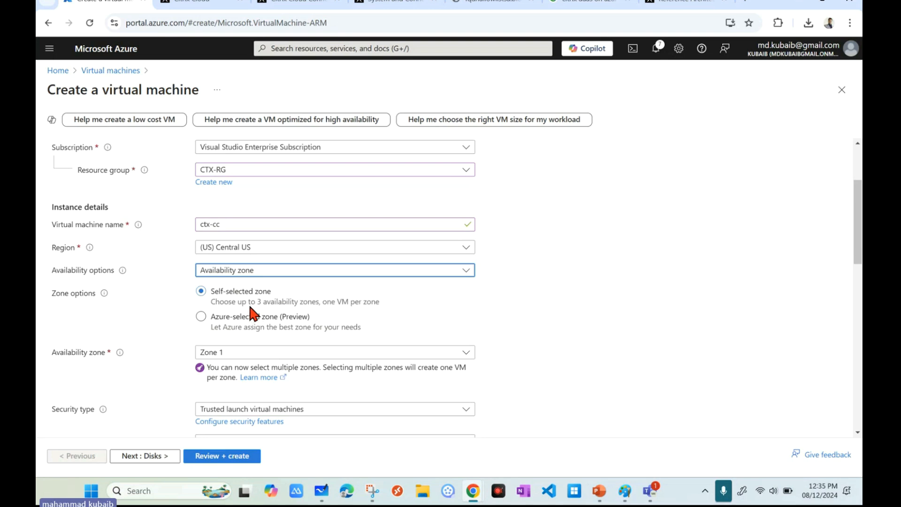
left_click(240, 353)
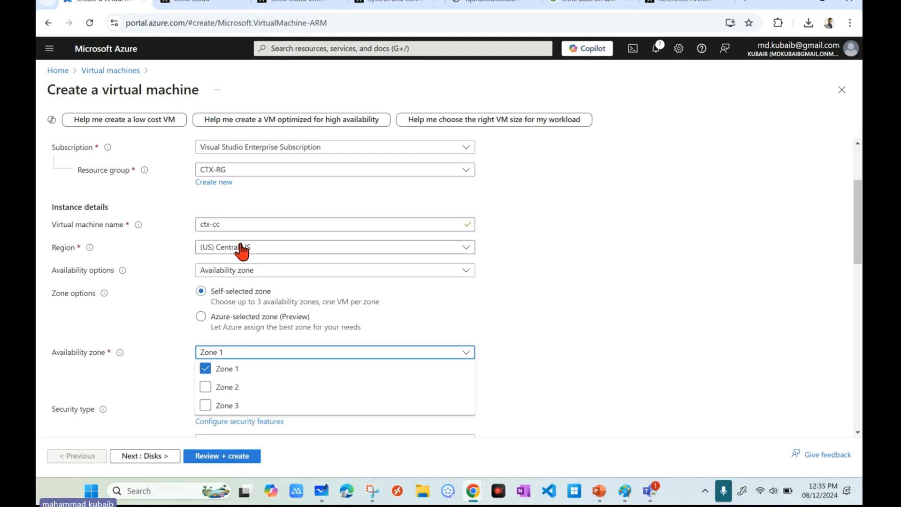
left_click(252, 272)
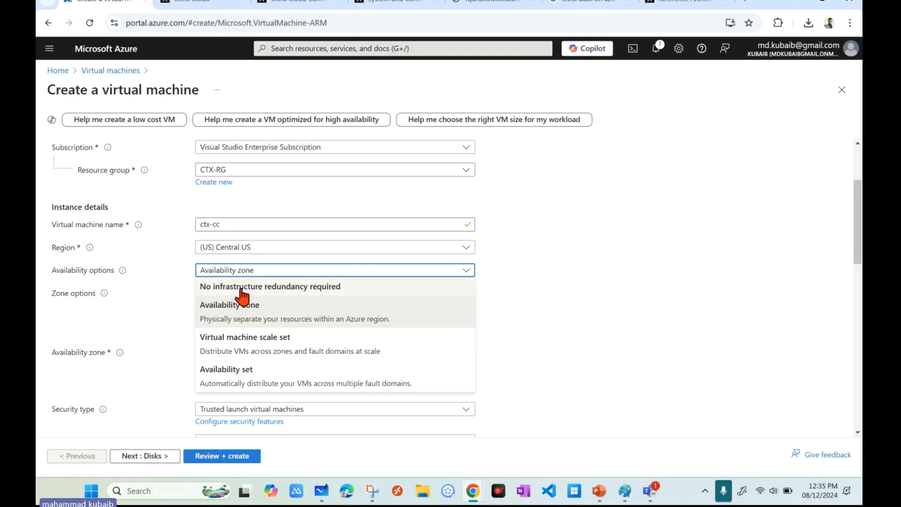
left_click(241, 288)
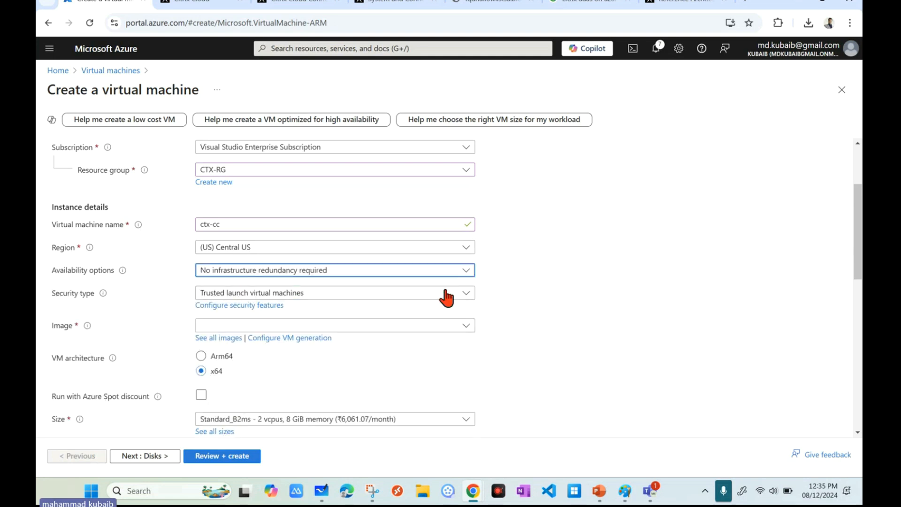
Set the VM's security type to Standard.
left_click(277, 292)
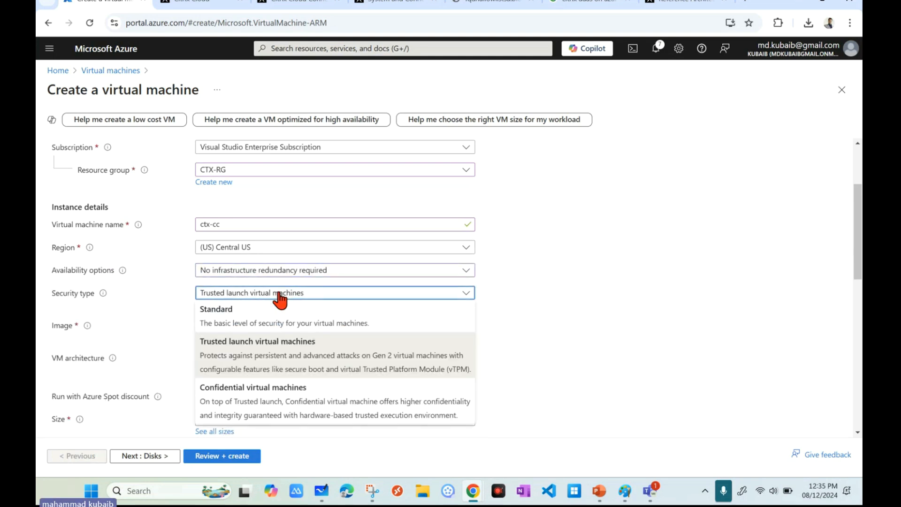
left_click(264, 318)
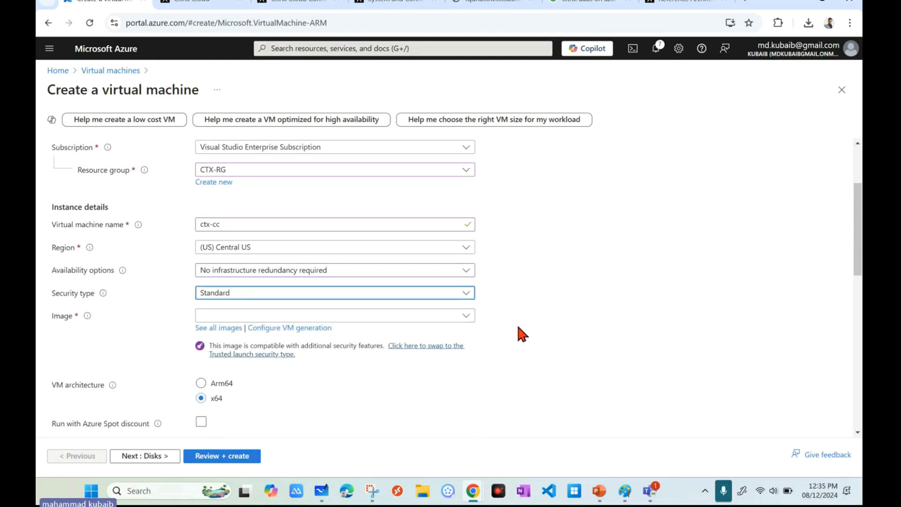
scroll(547, 322, "down", 2)
Choose the Windows Server 2019 Datacenter - x64 Gen2 image and keep size Standard_B2ms.
left_click(315, 258)
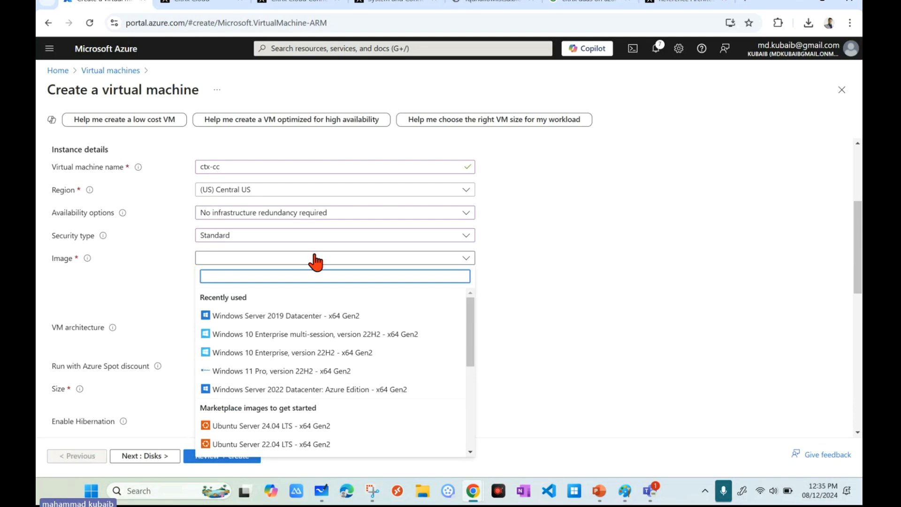
left_click(289, 316)
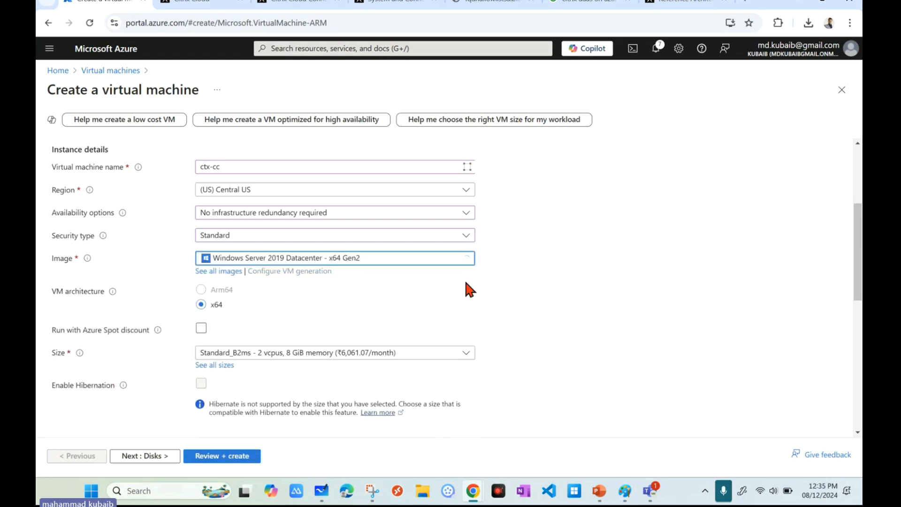
scroll(491, 274, "down", 2)
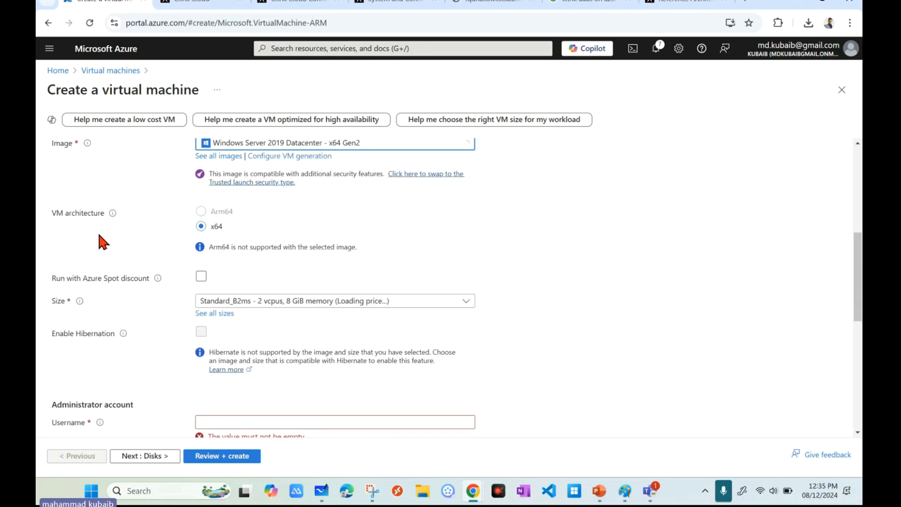
scroll(376, 241, "up", 1)
scroll(380, 245, "down", 3)
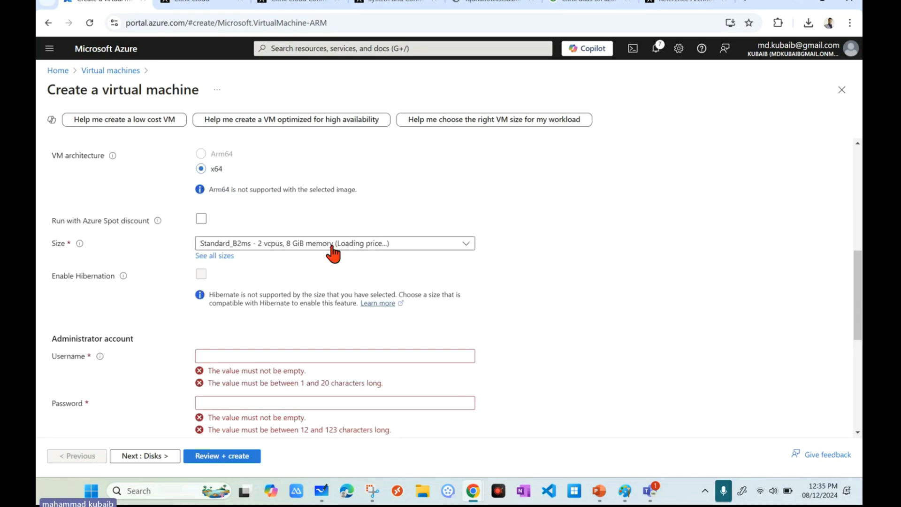
left_click(292, 246)
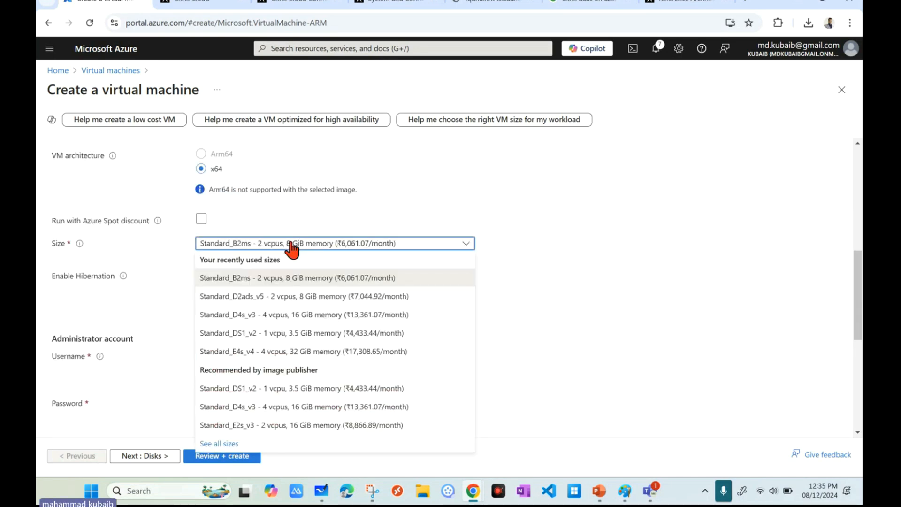
left_click(294, 278)
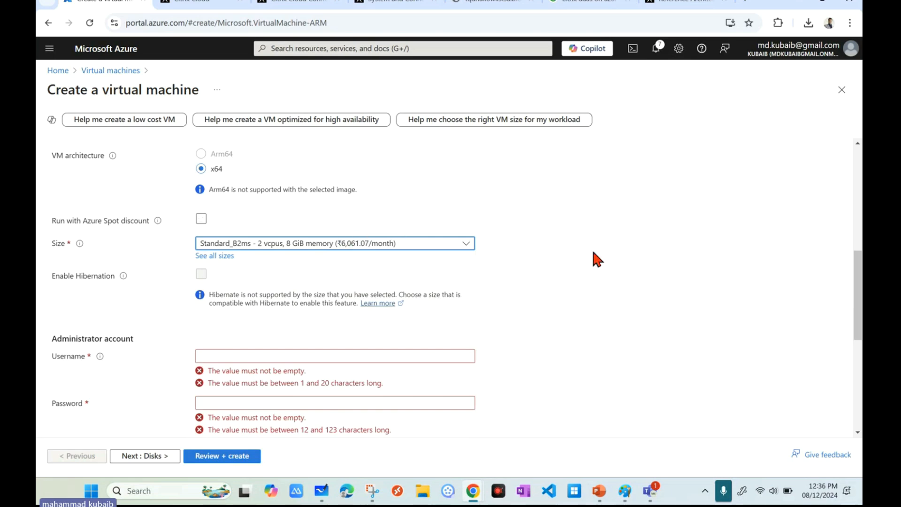
Enter the administrator username, the password, and its confirmation.
scroll(592, 244, "down", 3)
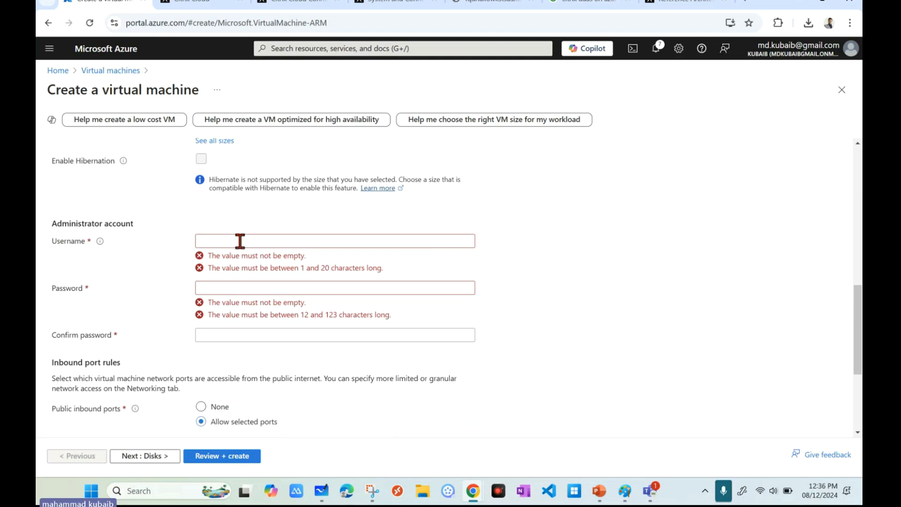
left_click(239, 241)
type("adam")
key("Tab")
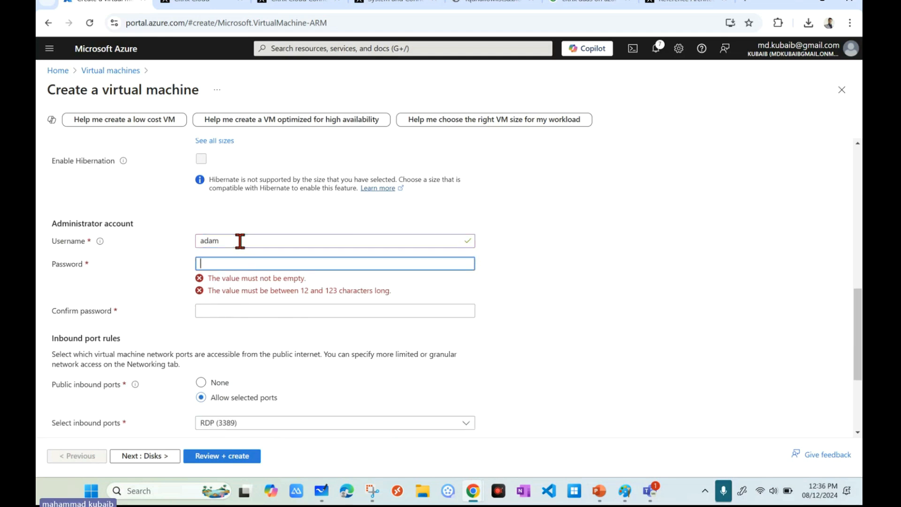
type("•••••••••••")
key("Tab")
type("•••••••••••••")
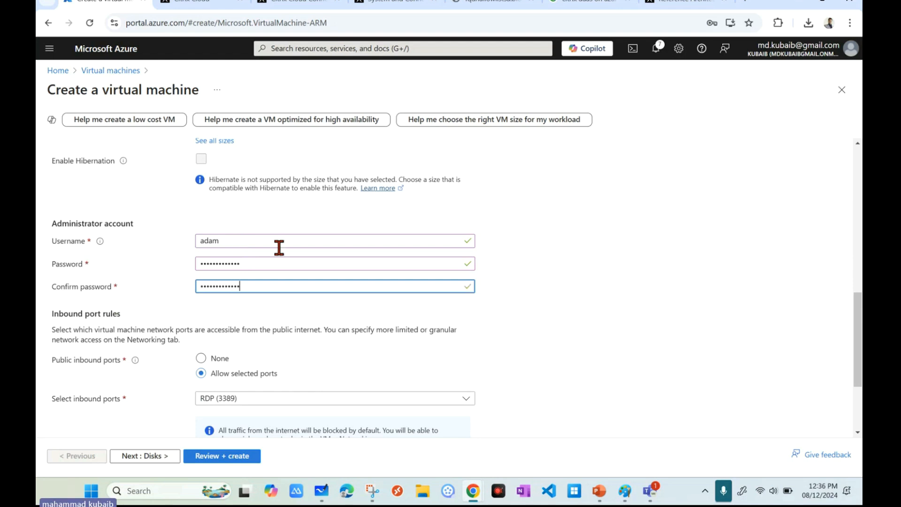
Set Public inbound ports to None and move on to the disk settings.
scroll(277, 247, "down", 2)
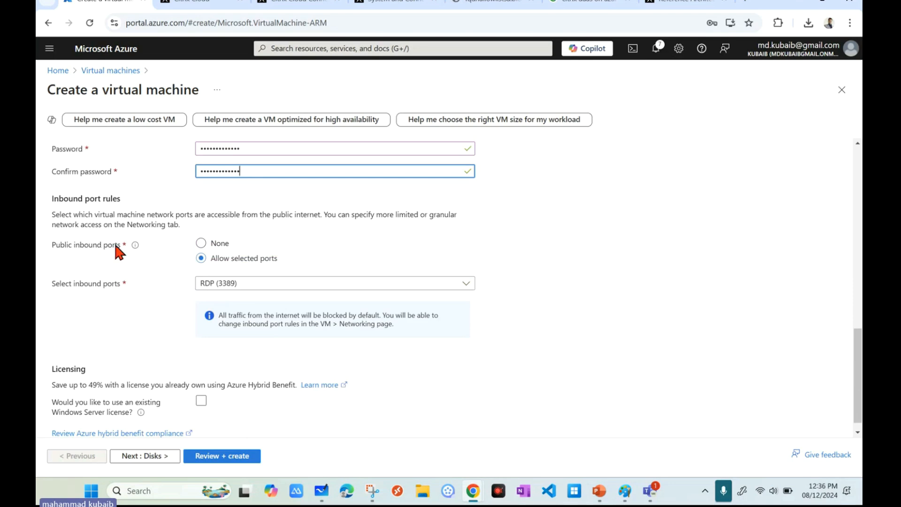
mouse_move(130, 233)
left_click(202, 245)
left_click(200, 244)
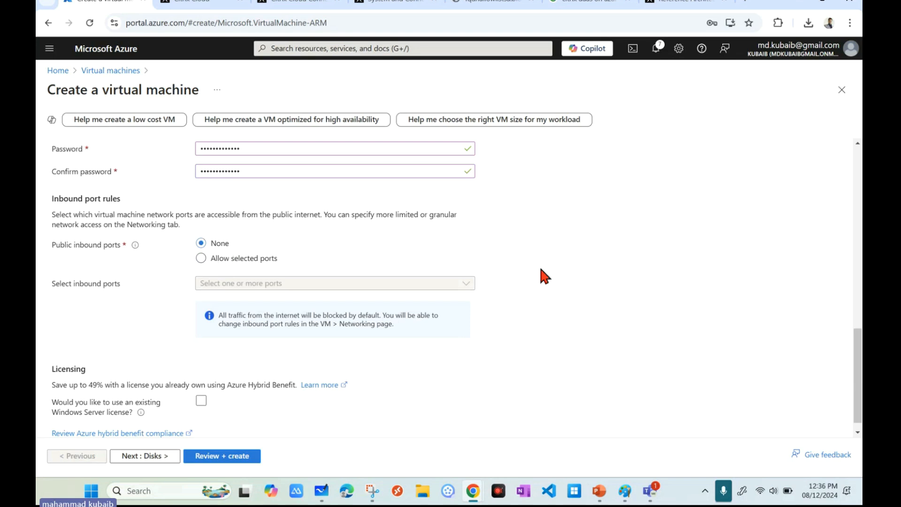
scroll(541, 269, "down", 1)
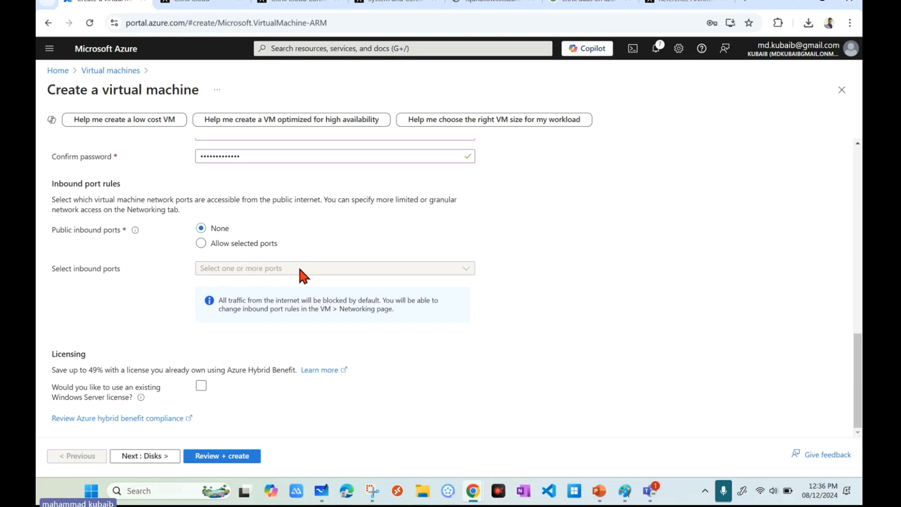
left_click(158, 455)
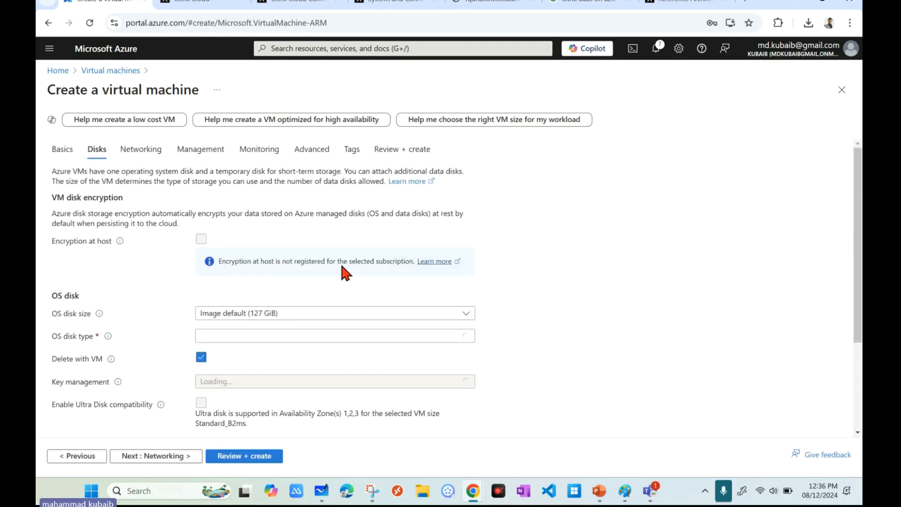
Make the OS disk 128 GiB (P10) on Standard HDD (locally-redundant storage), then go to Networking.
scroll(406, 237, "down", 1)
left_click(255, 255)
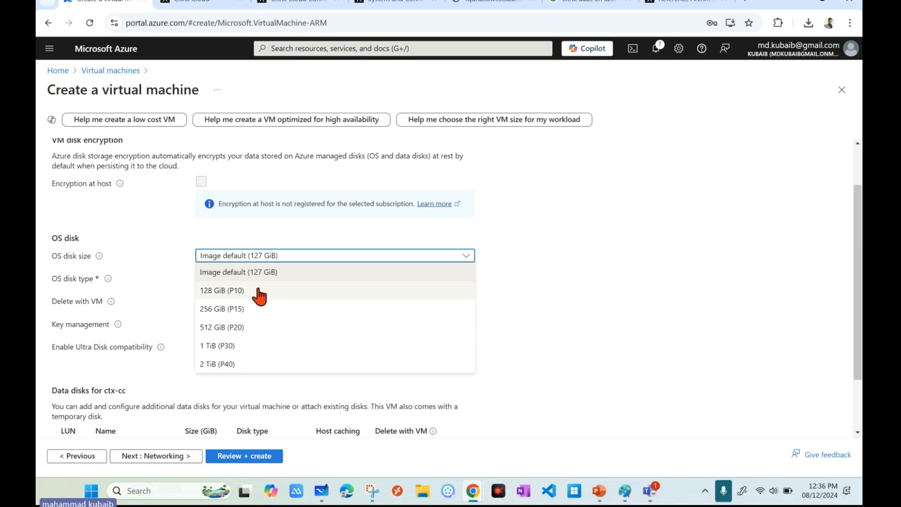
left_click(219, 291)
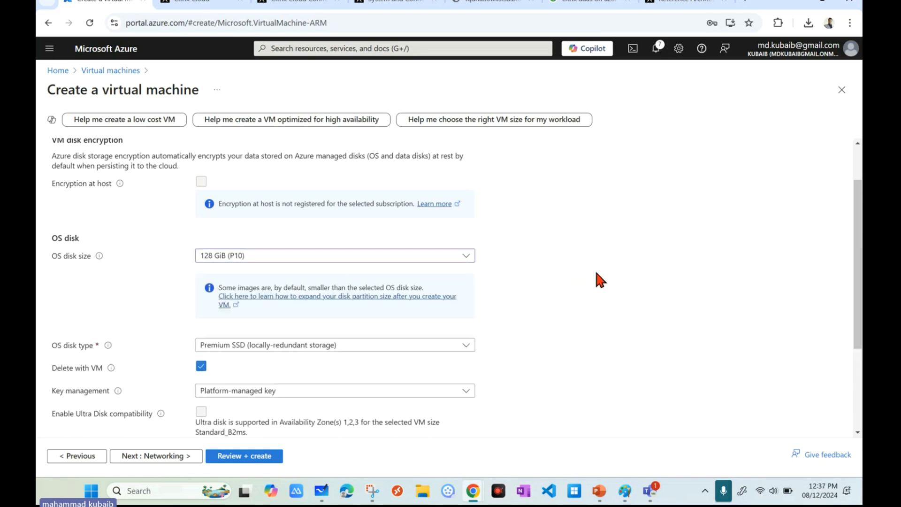
scroll(313, 303, "down", 1)
left_click(274, 287)
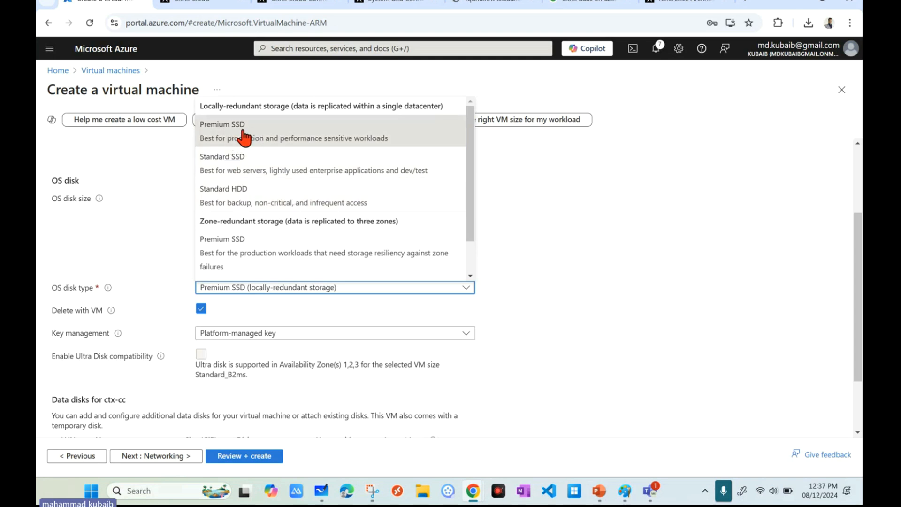
left_click(237, 195)
scroll(575, 237, "down", 3)
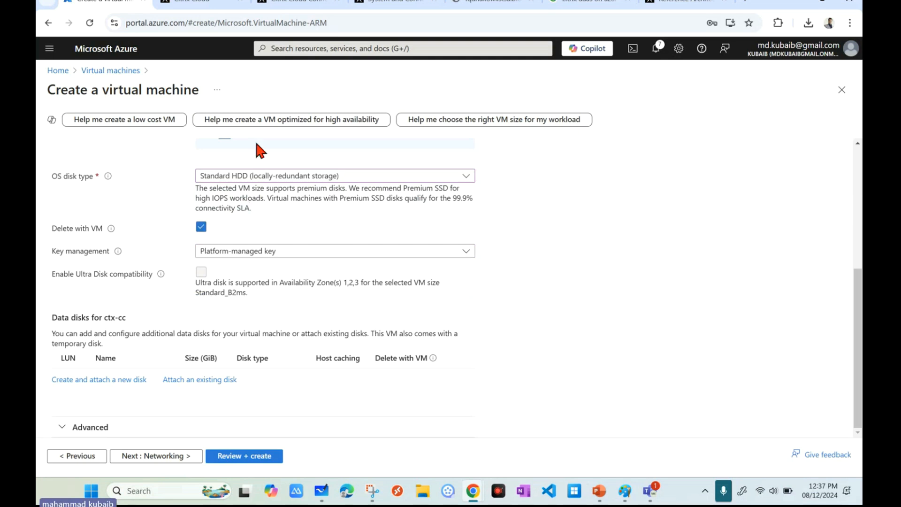
left_click(172, 458)
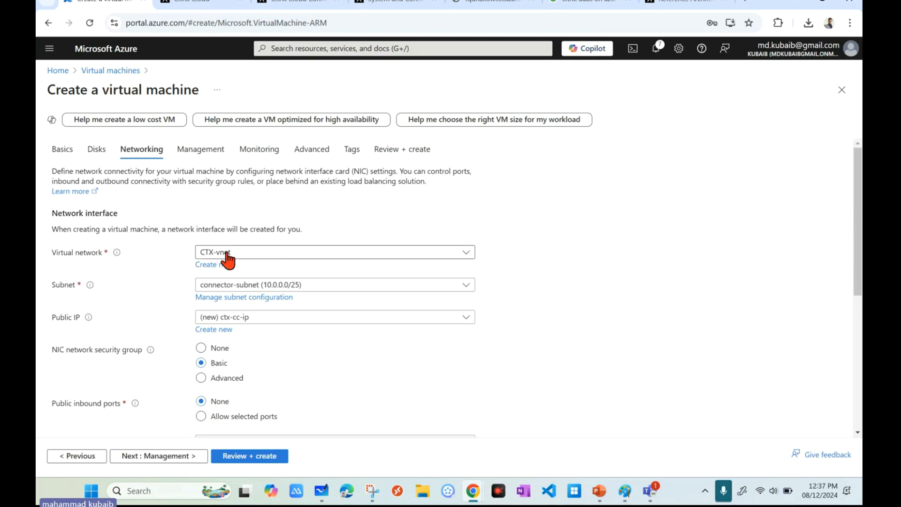
Replace CTX-vnet/connector-subnet with virtual network AVD-TEST-Vnet and subnet AVD-TEST-SUBNET (10.0.0.0/24).
left_click(262, 253)
left_click(262, 253)
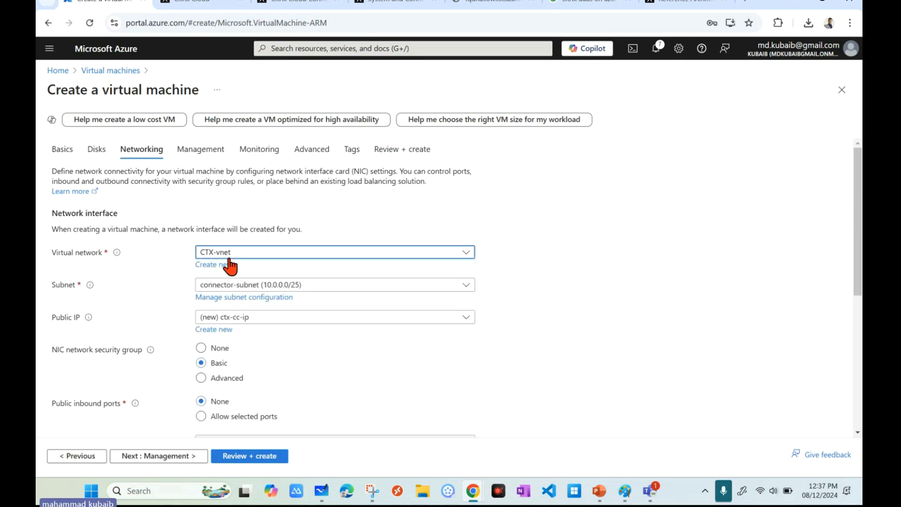
left_click(275, 284)
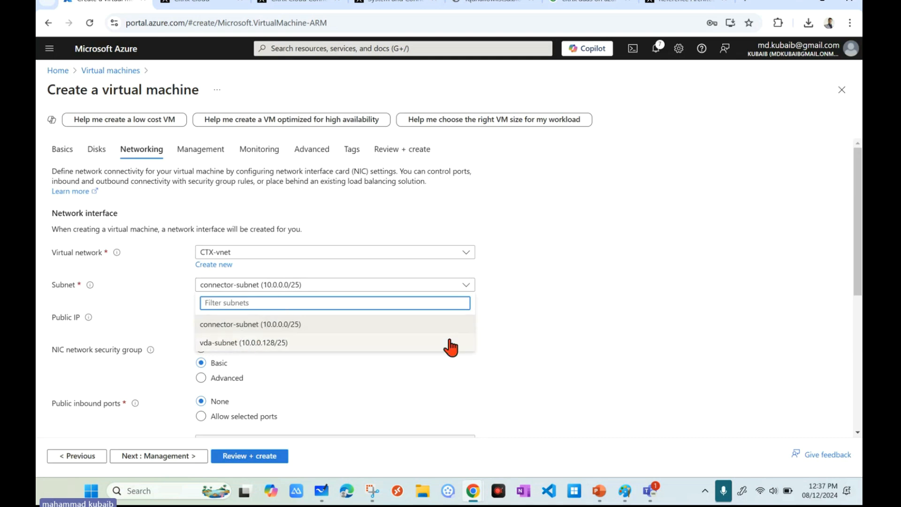
left_click(580, 275)
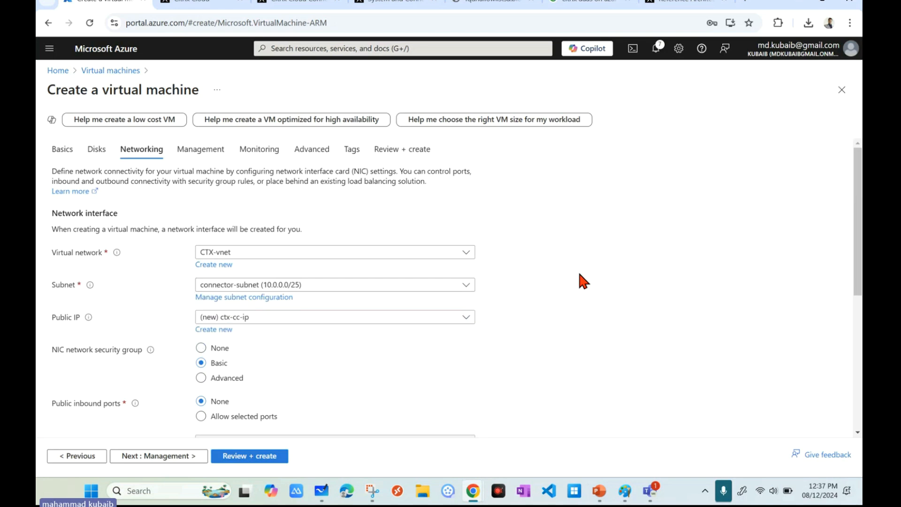
left_click(310, 251)
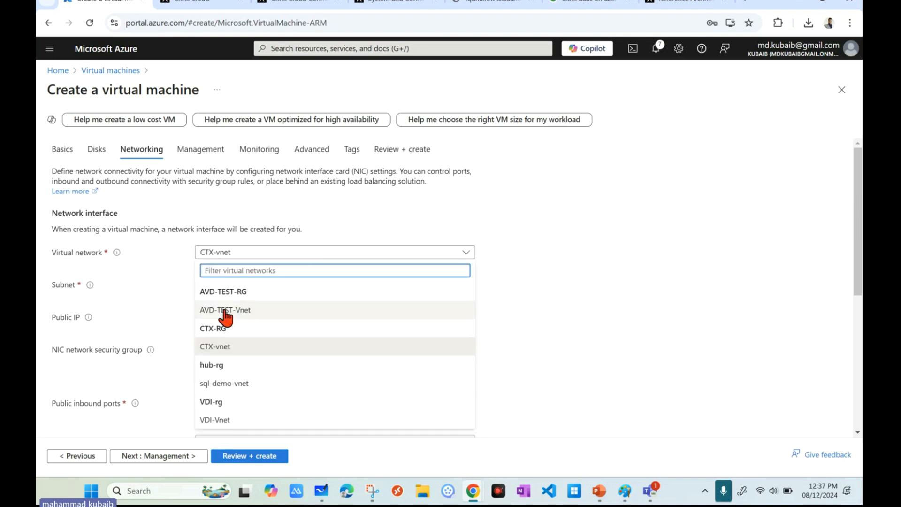
left_click(254, 311)
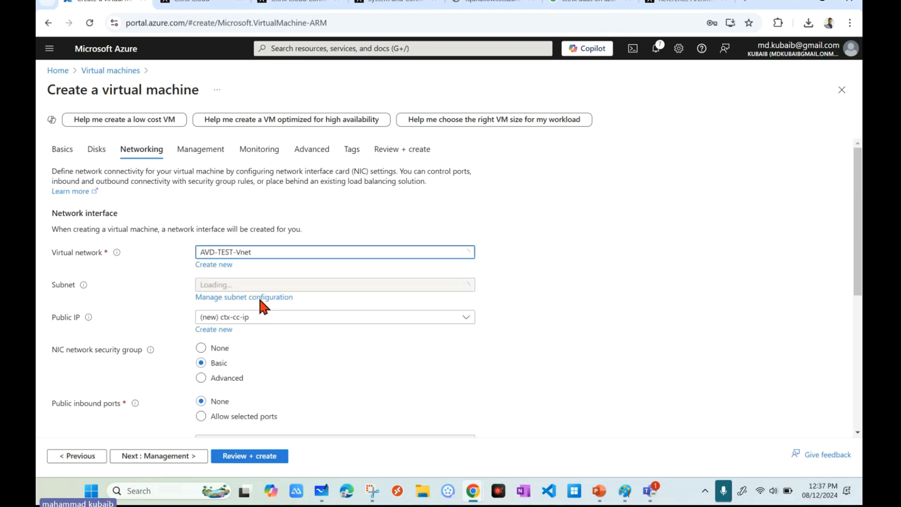
left_click(318, 285)
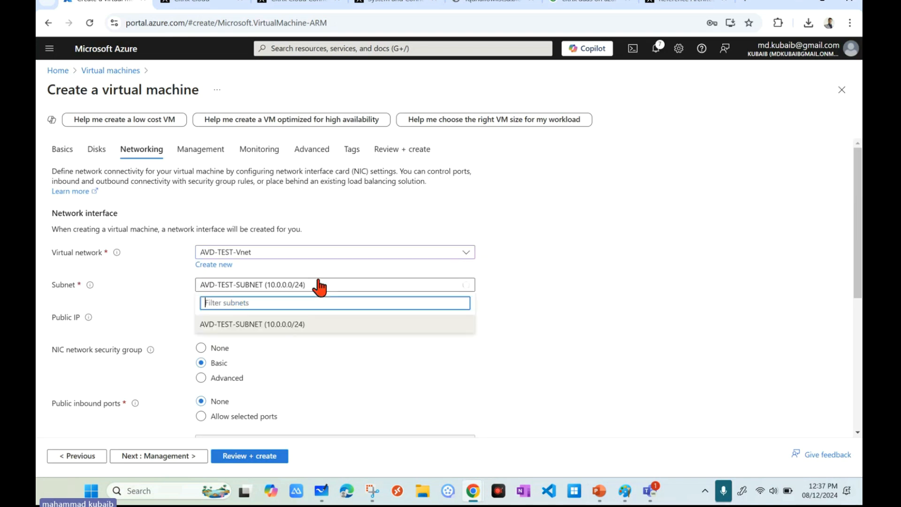
left_click(258, 325)
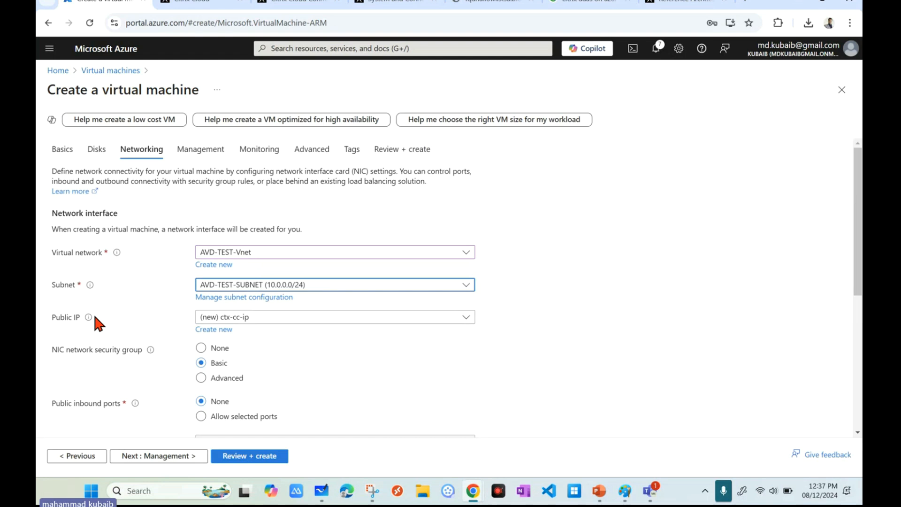
Set the NIC network security group to None, bringing up the exposed-ports warning.
scroll(521, 326, "down", 1)
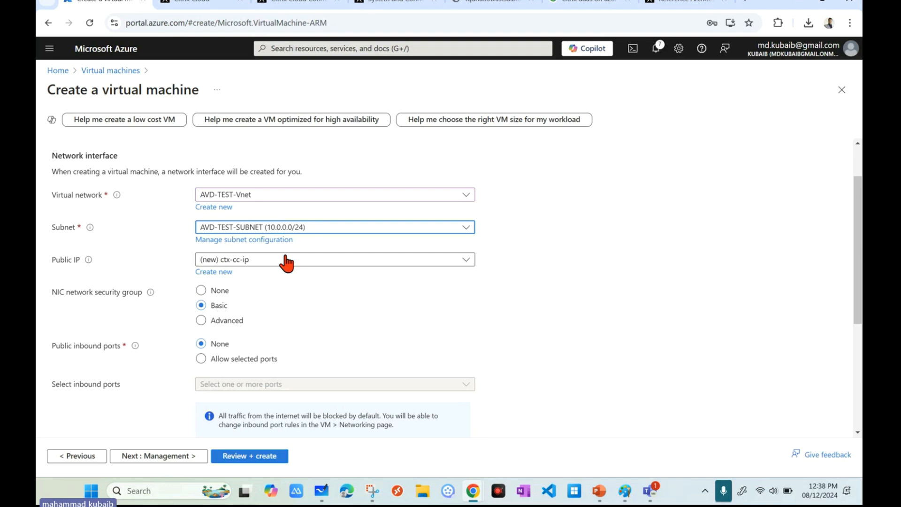
scroll(293, 265, "up", 1)
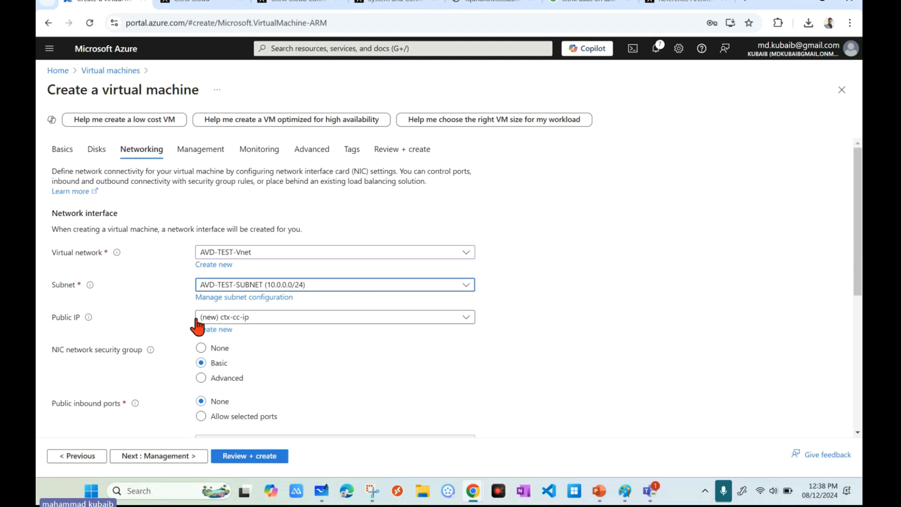
scroll(262, 316, "down", 1)
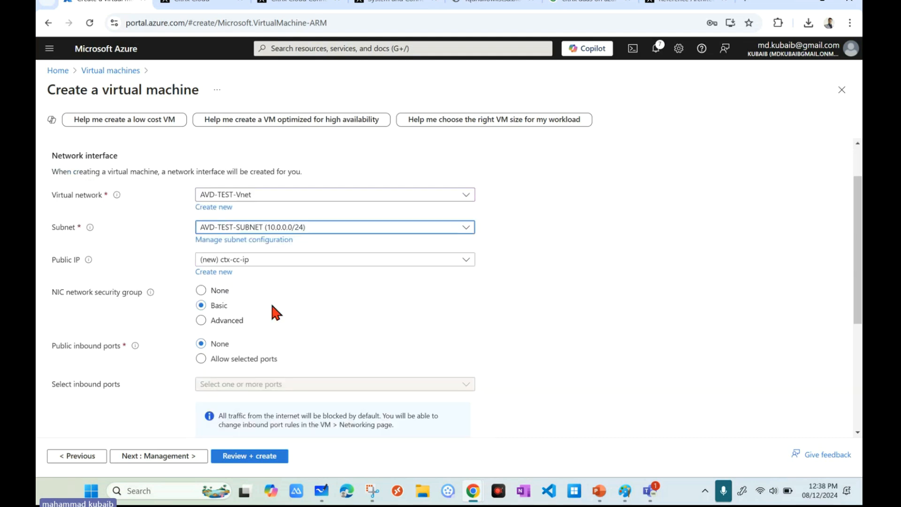
left_click(705, 263)
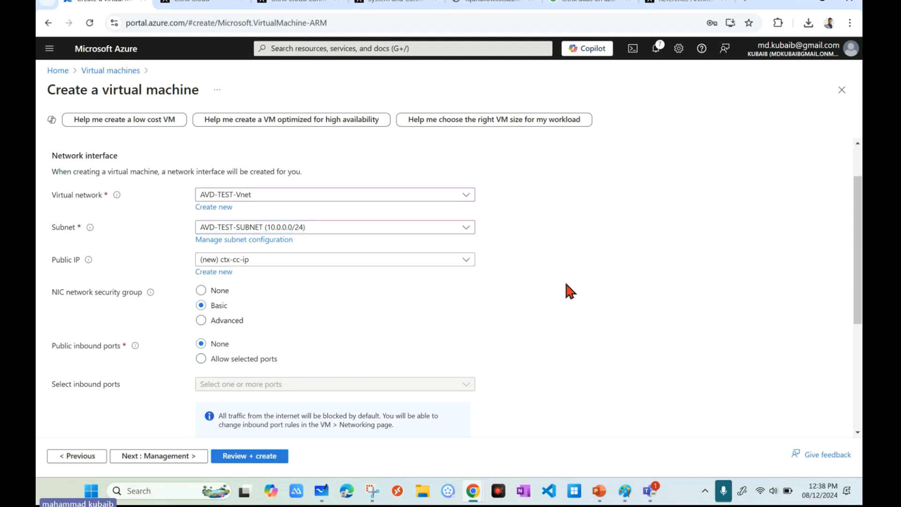
left_click_drag(124, 293, 150, 294)
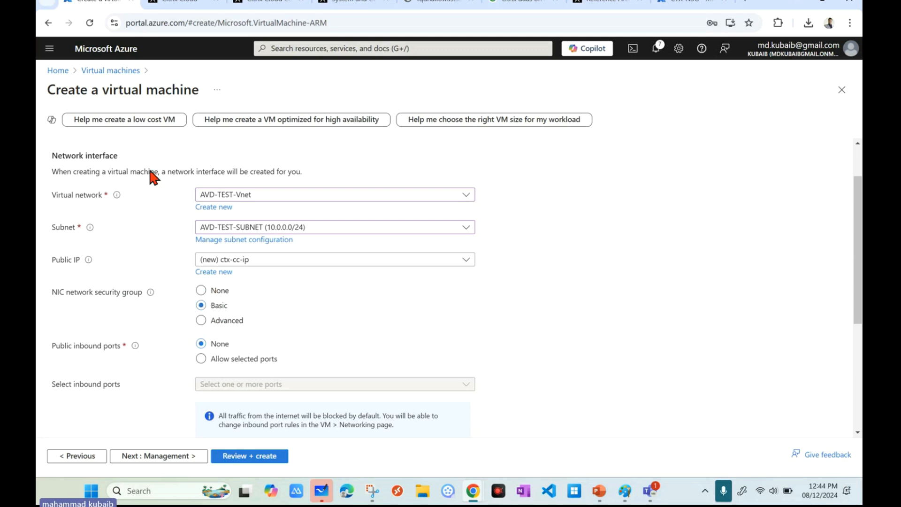
left_click_drag(198, 88, 81, 88)
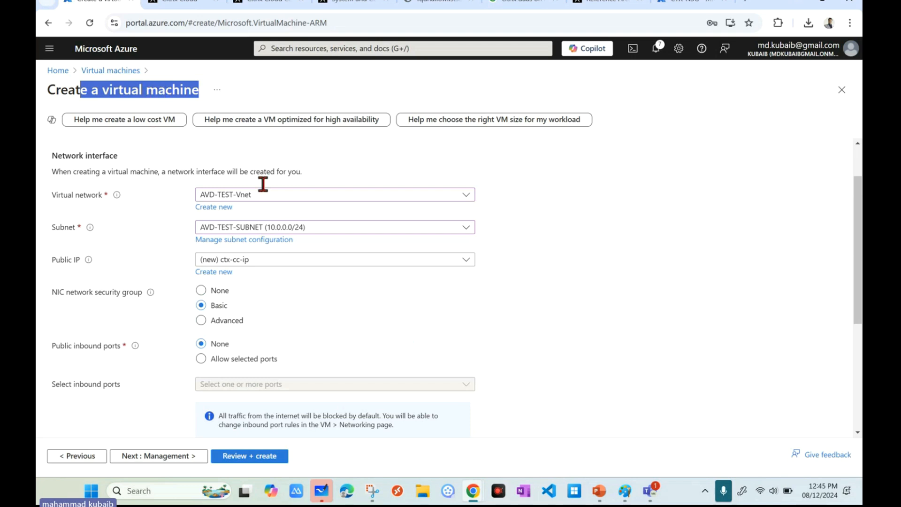
left_click(201, 291)
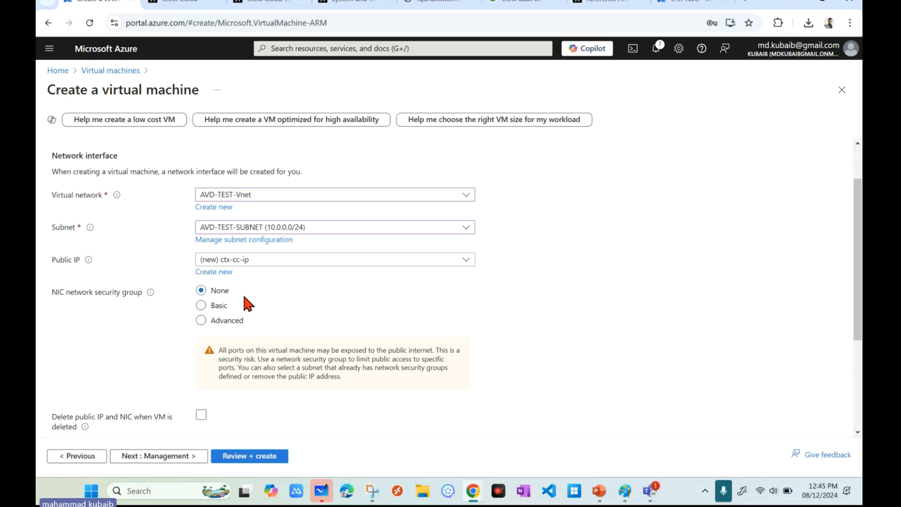
left_click(201, 305)
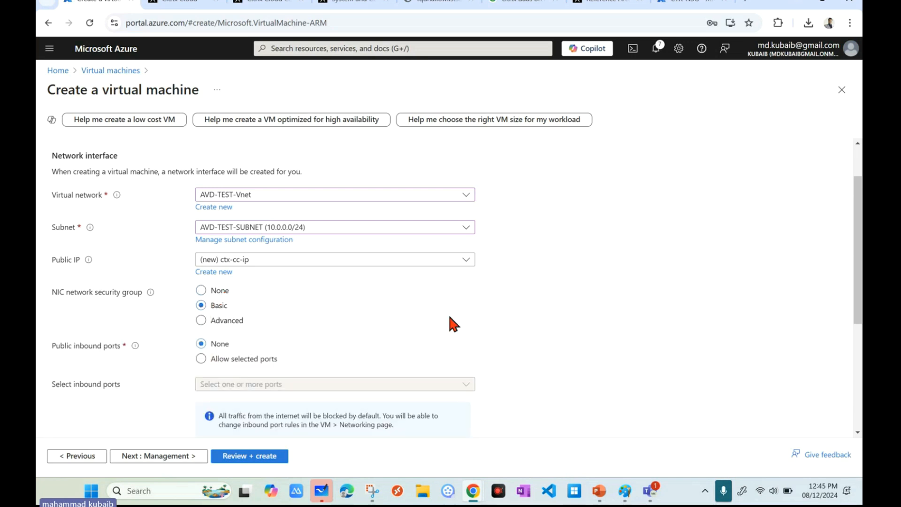
scroll(449, 323, "down", 1)
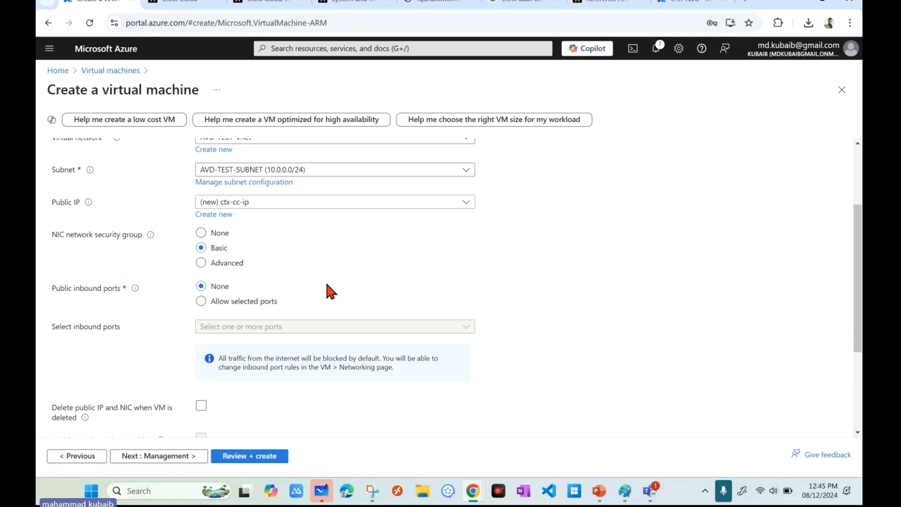
left_click(202, 234)
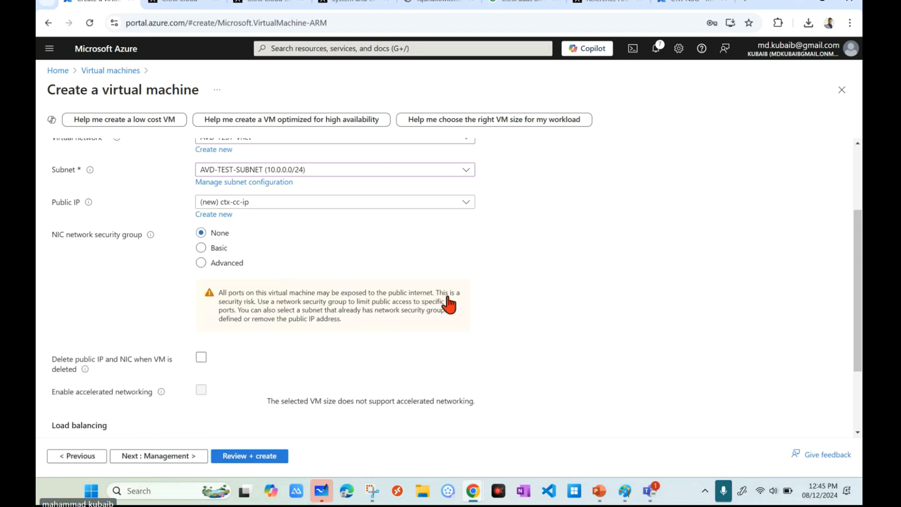
scroll(398, 282, "down", 2)
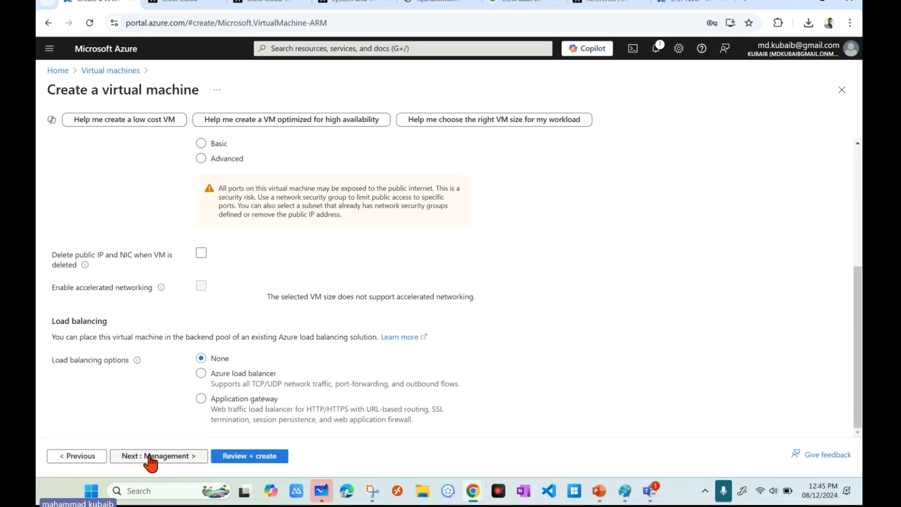
Open Review + create for the ctx-cc VM and submit it for creation.
left_click(244, 455)
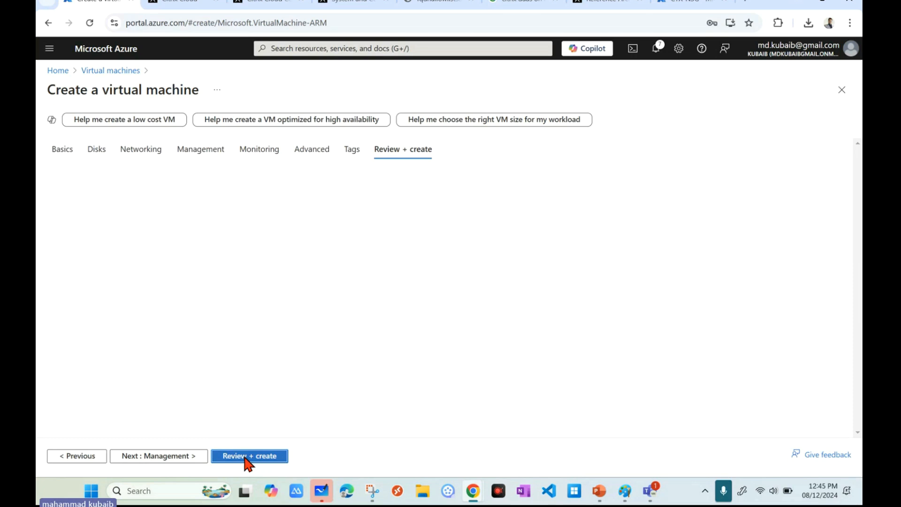
left_click(183, 455)
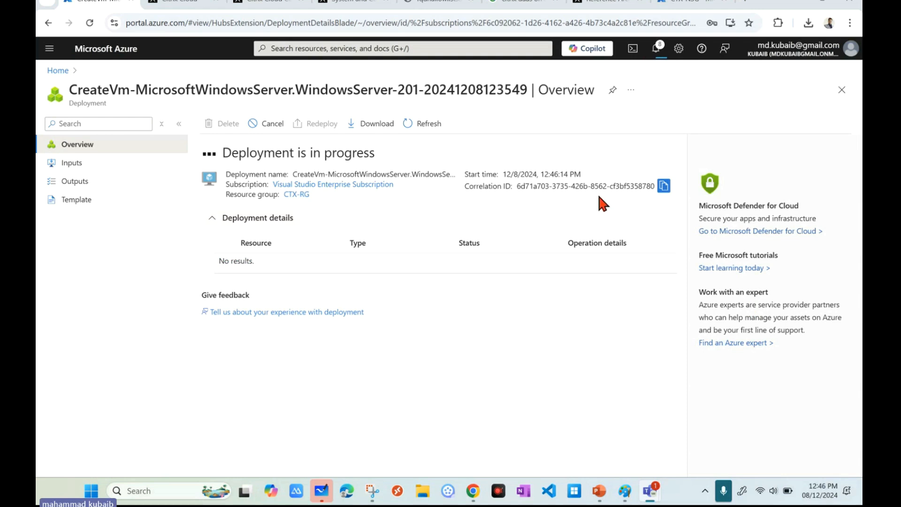
Switch to the Citrix Cloud Resource Locations page, reload it, and select the citrix.cloud.com address.
left_click(191, 3)
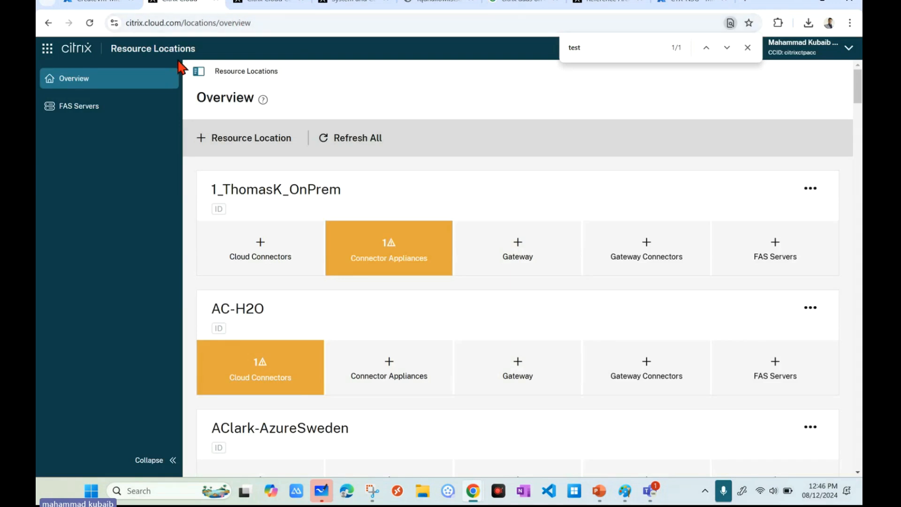
left_click(90, 23)
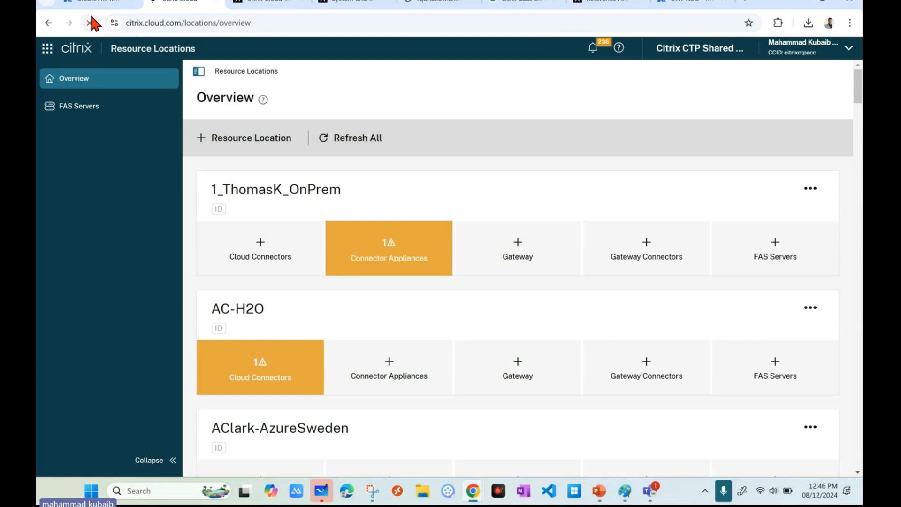
left_click(235, 26)
left_click(176, 22)
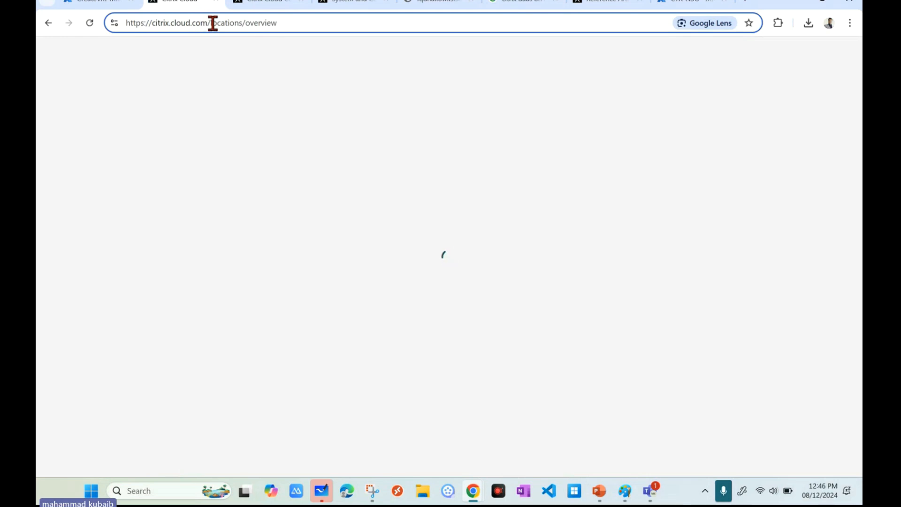
left_click_drag(212, 23, 119, 25)
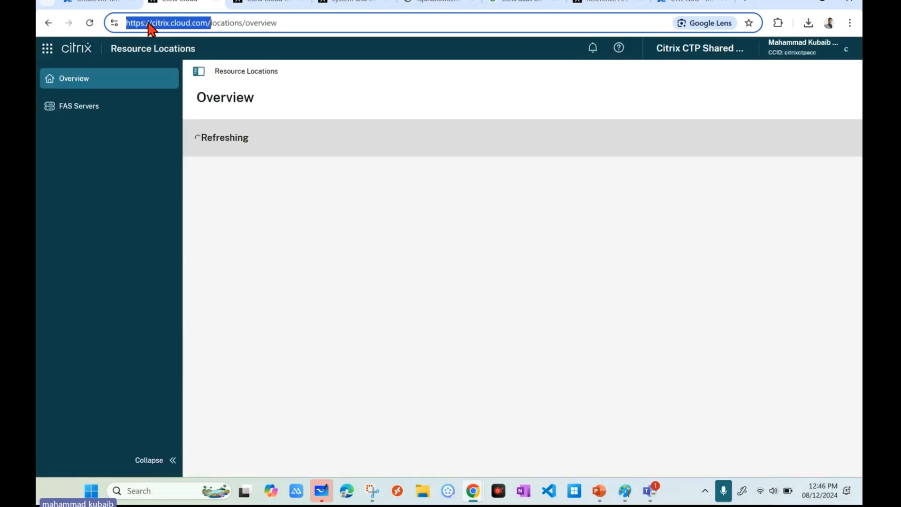
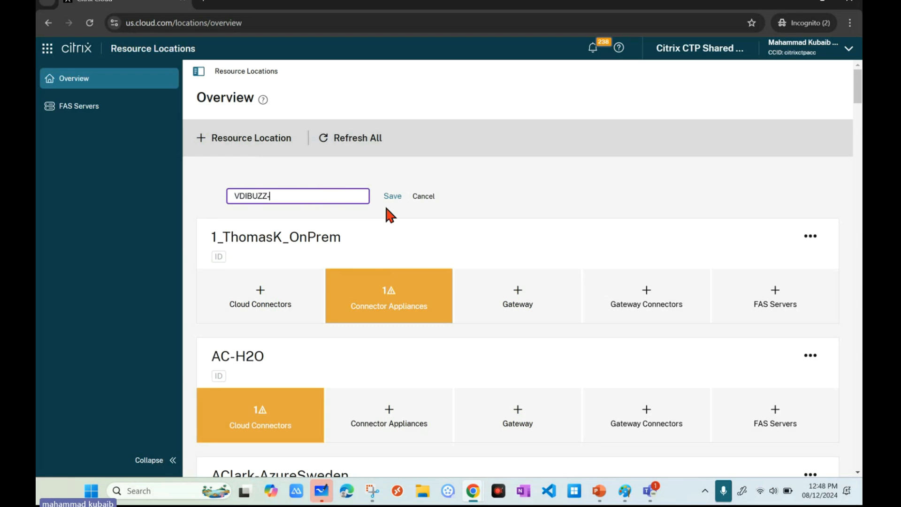
Type VDIBUZZ-CTX-DEMO as the name of the new resource location.
type("CTX-DEMO")
Save the VDIBUZZ-CTX-DEMO resource location and open its Add a Cloud Connector dialog.
left_click(390, 197)
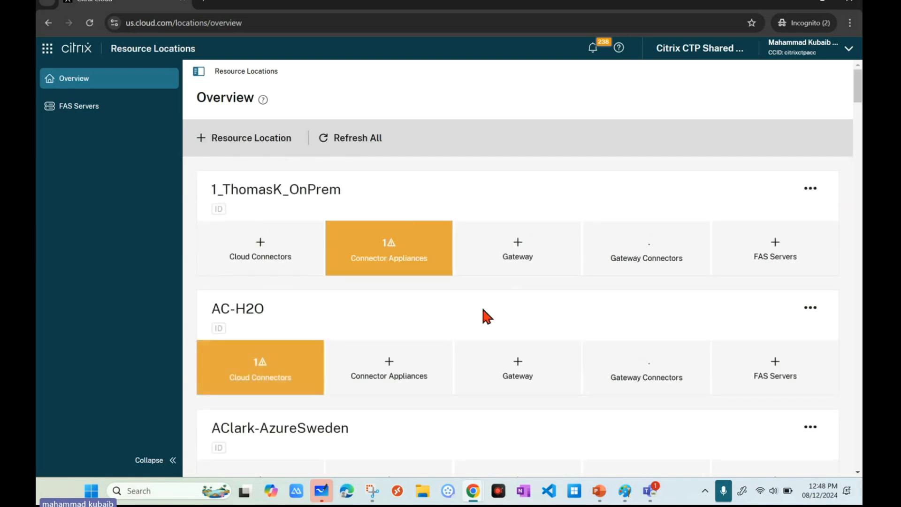
scroll(359, 255, "down", 15)
scroll(360, 261, "down", 20)
scroll(357, 256, "down", 20)
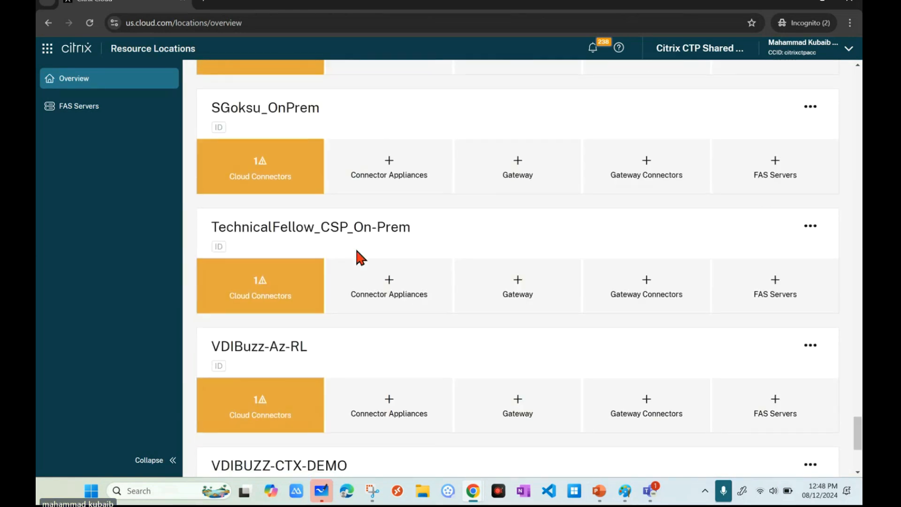
scroll(354, 246, "down", 5)
left_click_drag(346, 241, 212, 239)
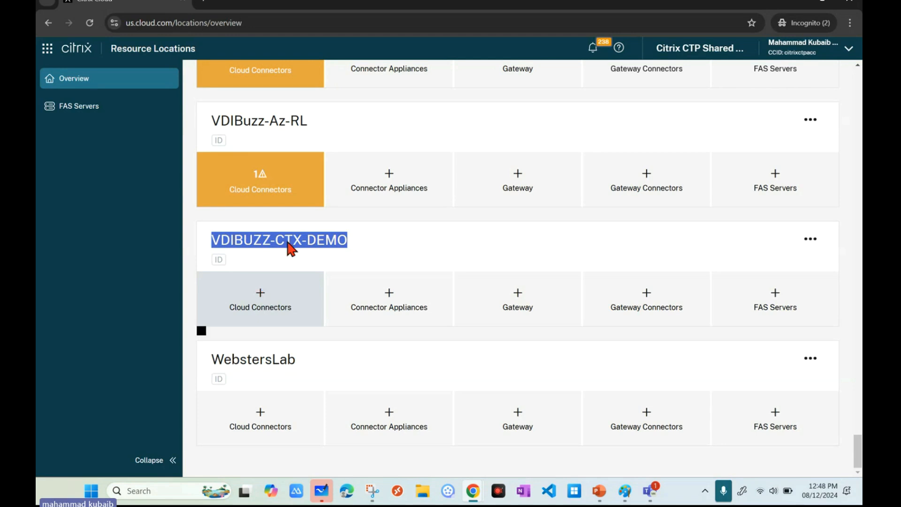
left_click(285, 279)
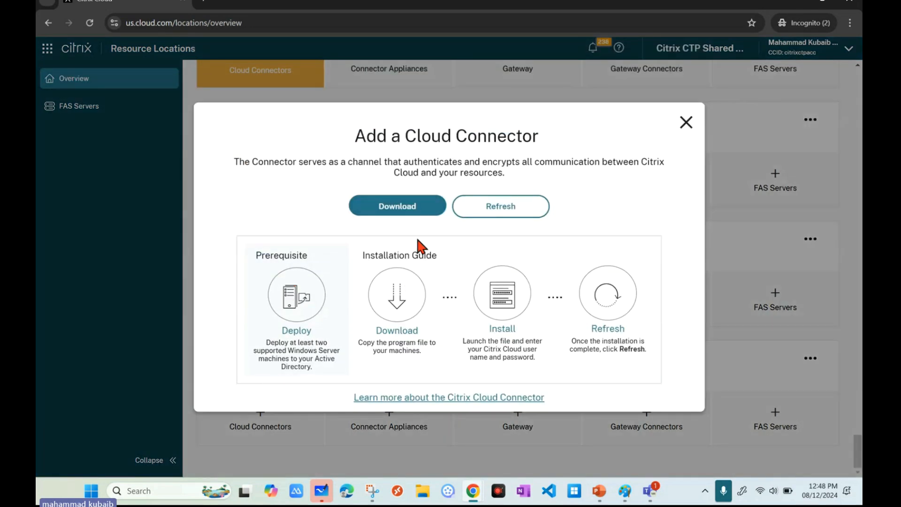
Check the connector Download link's options, then open the ctx-cc VM overview in Azure.
right_click(408, 207)
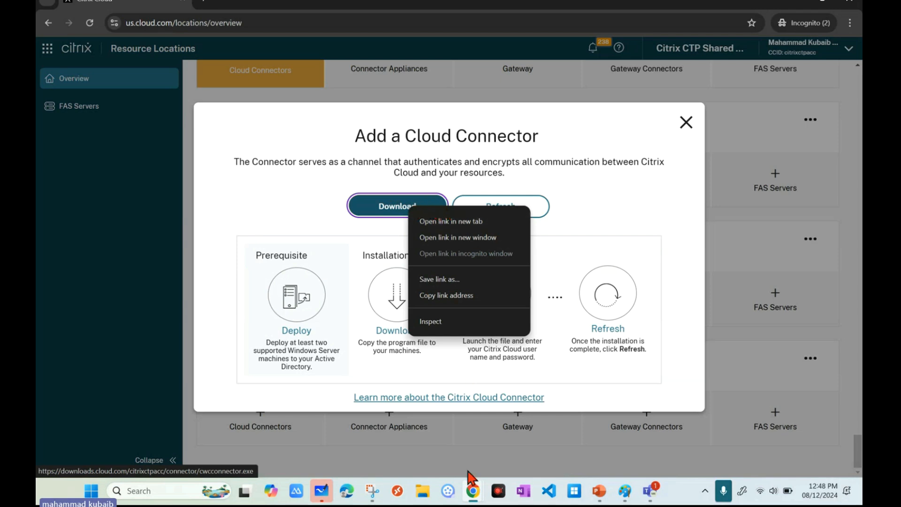
mouse_move(472, 493)
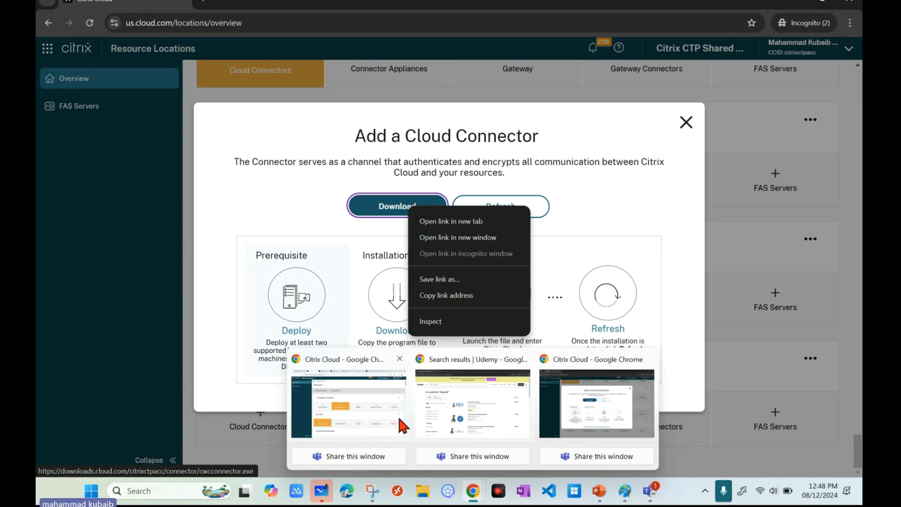
left_click(382, 415)
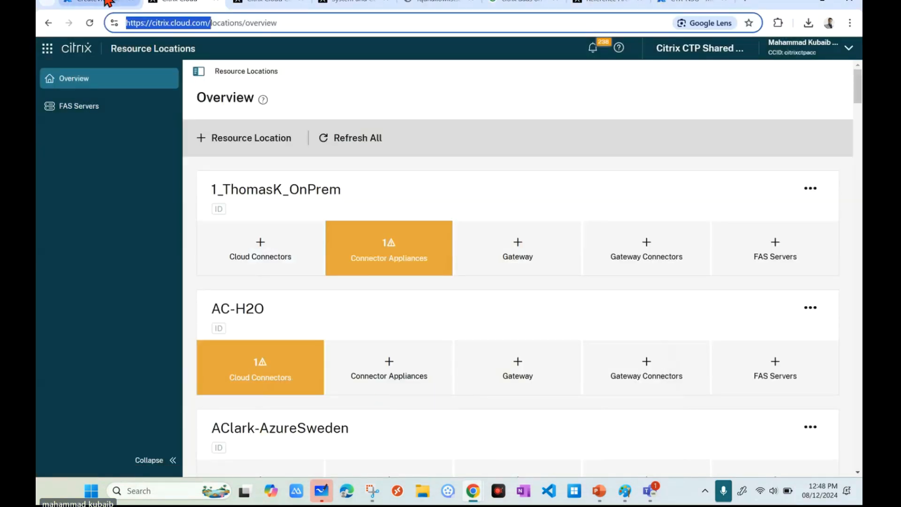
left_click(106, 2)
left_click(260, 311)
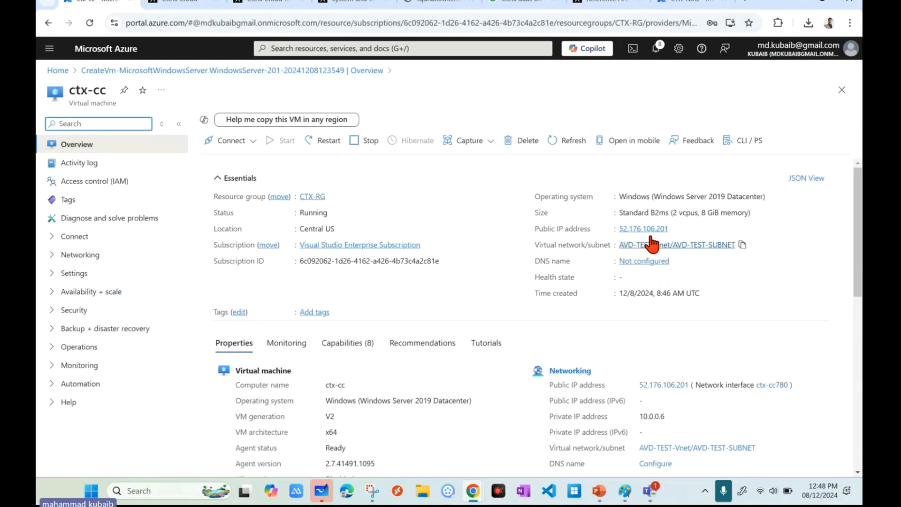
Remote Desktop into ctx-cc at 52.176.106.201 via mstsc, entering the password and accepting the certificate.
key("super+r")
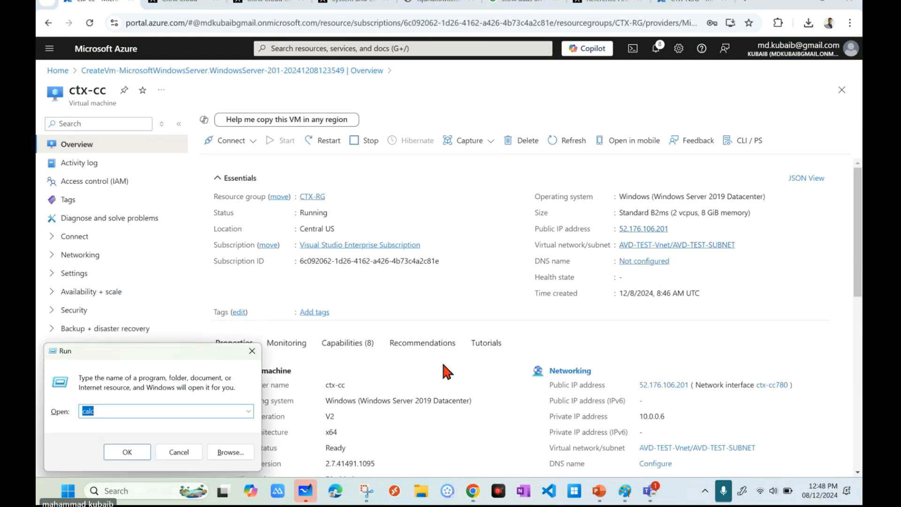
type("mstsc")
key("Return")
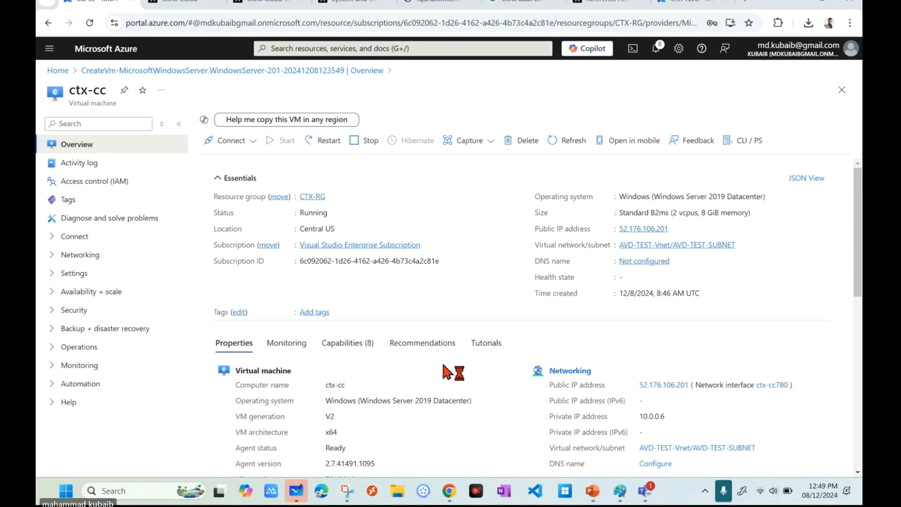
key("Right")
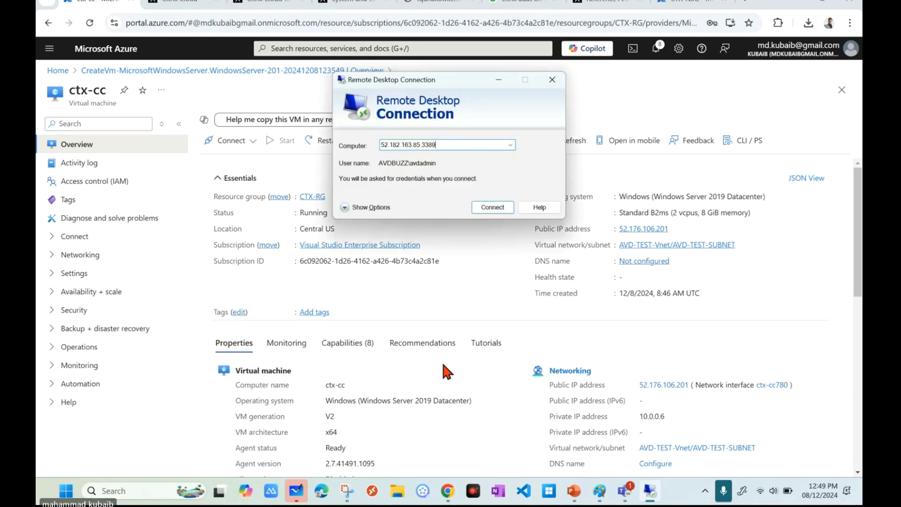
key("BackSpace")
key("BackSpace")
key("BackSpace")
key("BackSpace")
key("BackSpace")
key("BackSpace")
key("BackSpace")
key("BackSpace")
key("BackSpace")
key("BackSpace")
key("BackSpace")
key("BackSpace")
key("BackSpace")
key("BackSpace")
key("BackSpace")
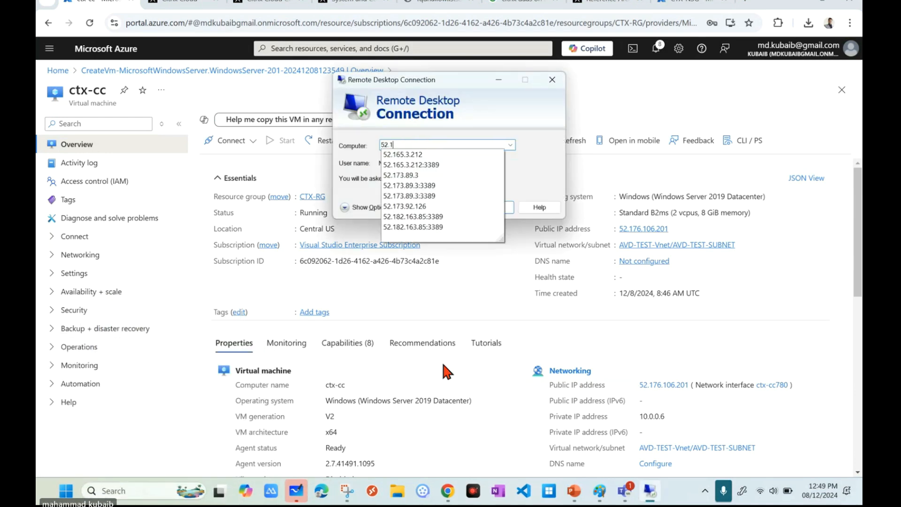
type(".176")
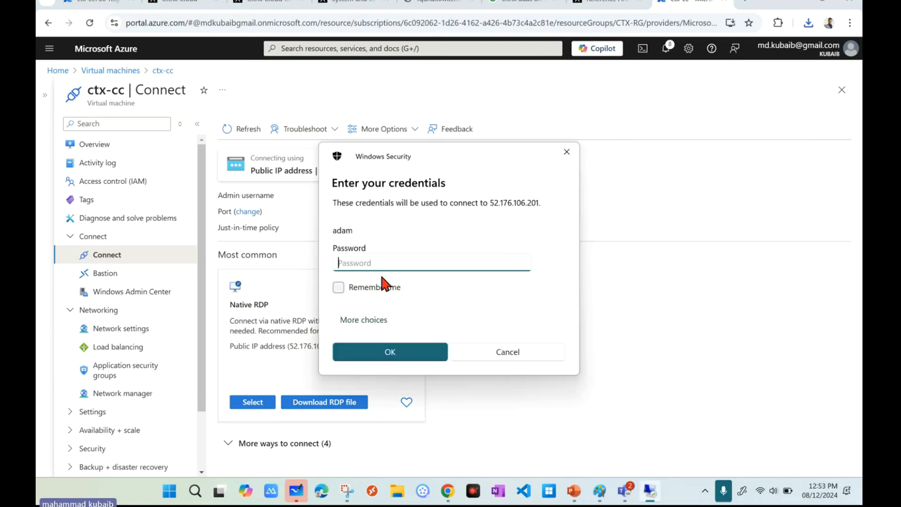
type("•••")
key("Return")
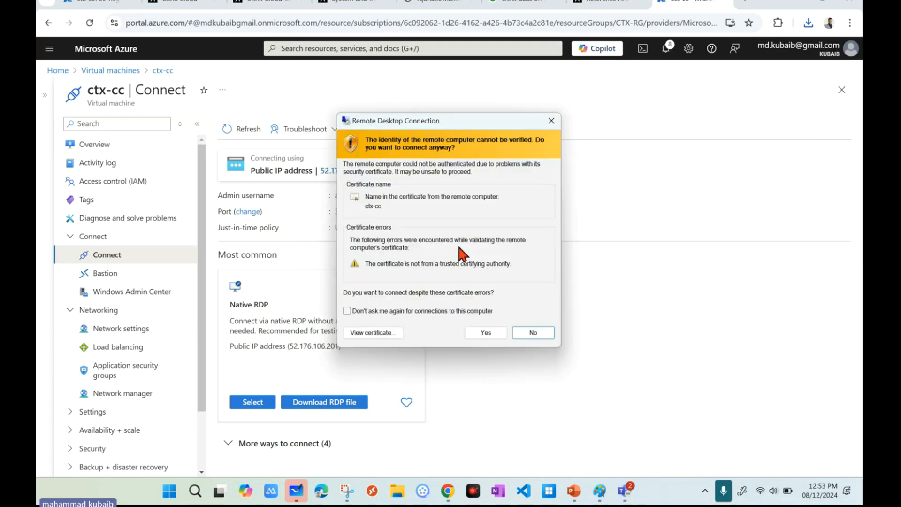
left_click(486, 332)
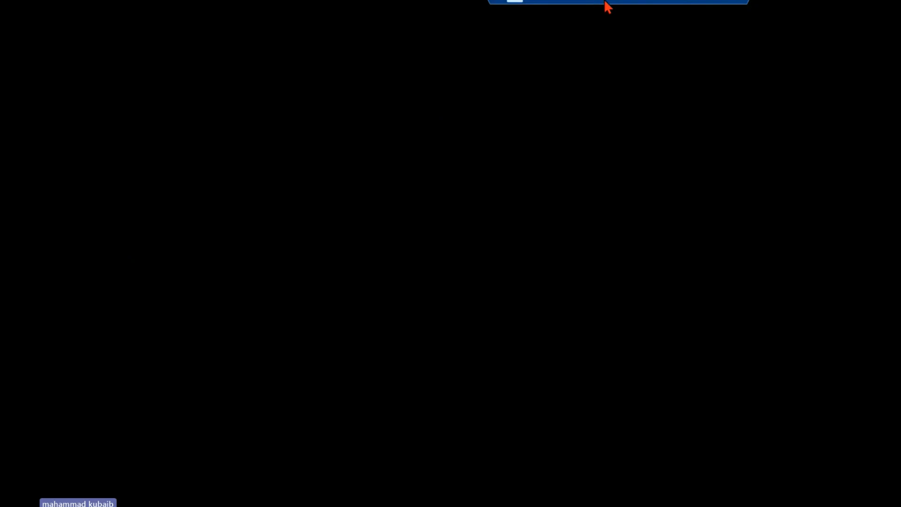
Open This PC's system properties and start changing the computer's name or domain.
left_click_drag(600, 1, 650, 1)
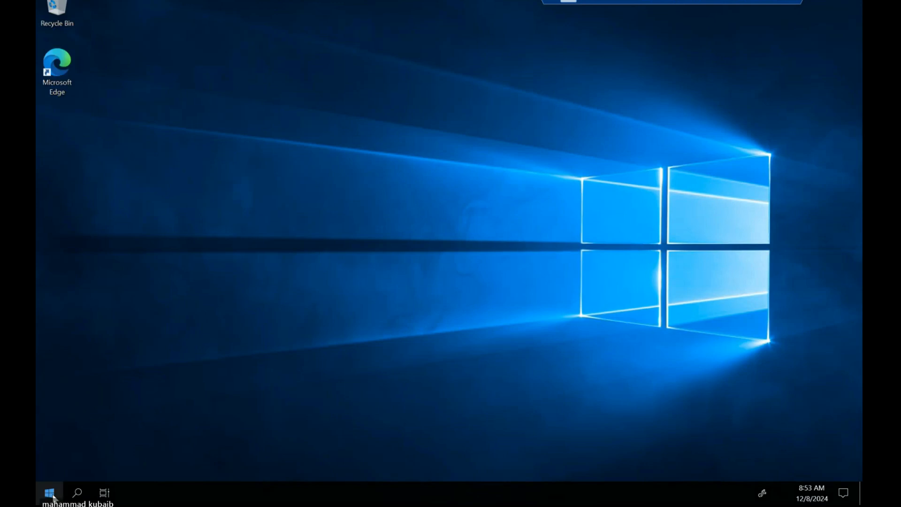
right_click(48, 492)
left_click(100, 400)
right_click(165, 205)
left_click(155, 361)
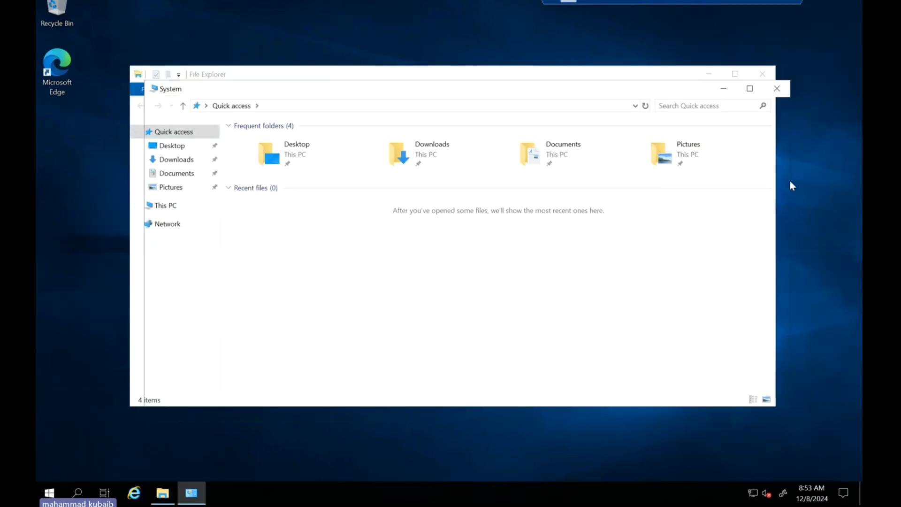
left_click(751, 301)
left_click(322, 214)
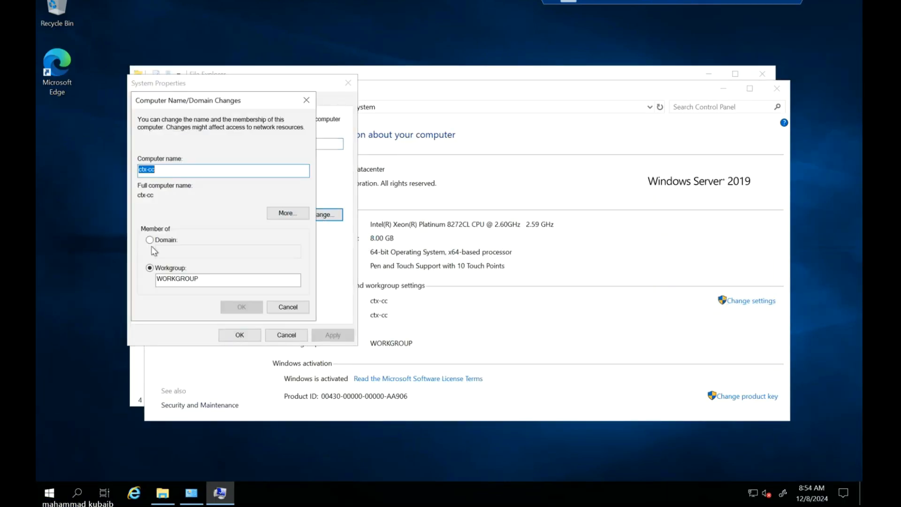
Join the avdbuzz.site domain with the domain admin credentials and restart the server now.
left_click(149, 239)
type("avdbuzz.sit")
left_click(241, 307)
type("avdadmin")
key("Tab")
type("************")
key("Return")
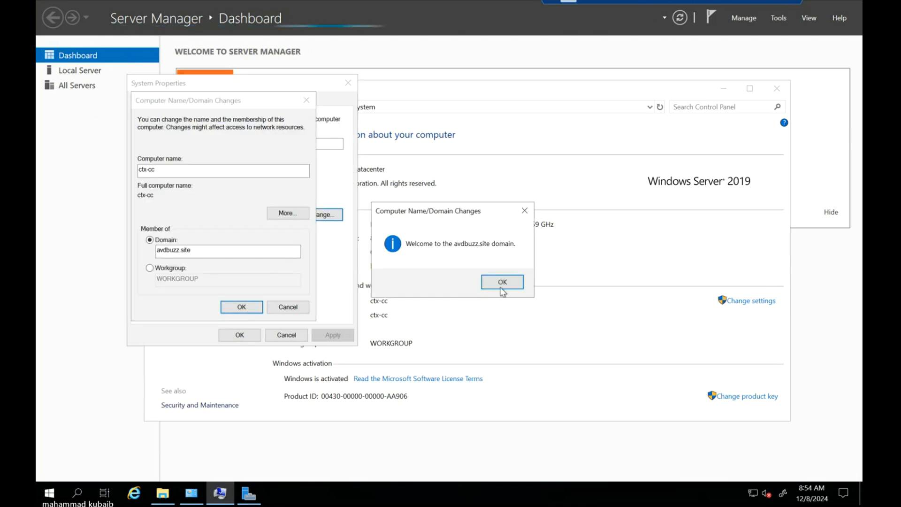
left_click(514, 282)
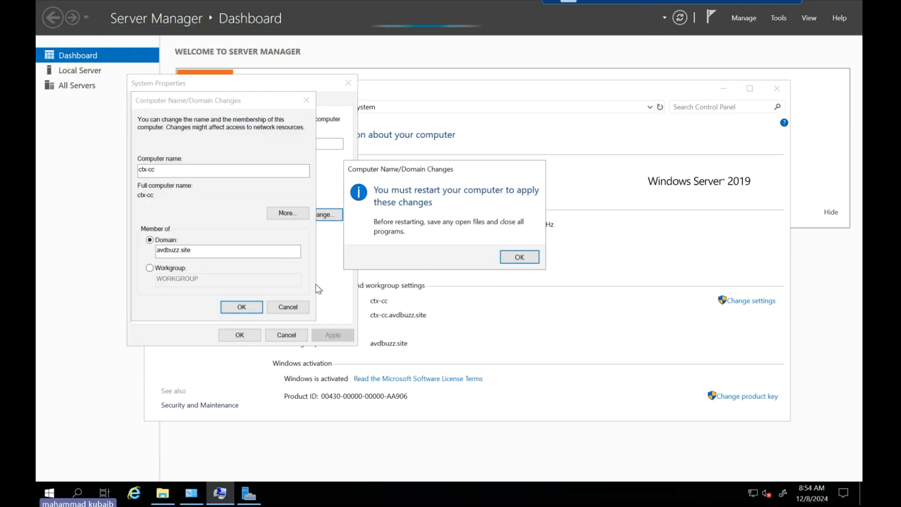
left_click(520, 257)
left_click(239, 334)
left_click(446, 256)
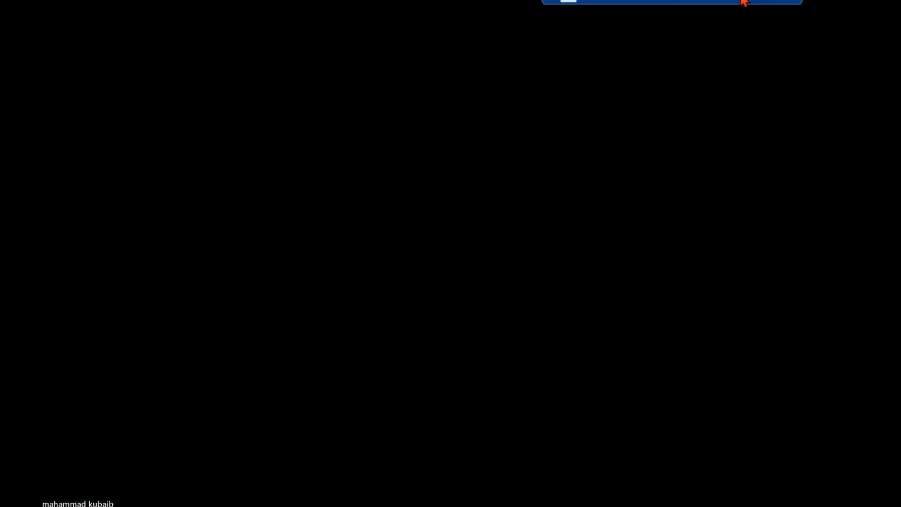
Reconnect to 52.176.106.201 as the avdbuzz.site domain admin account and accept the certificate.
left_click(743, 1)
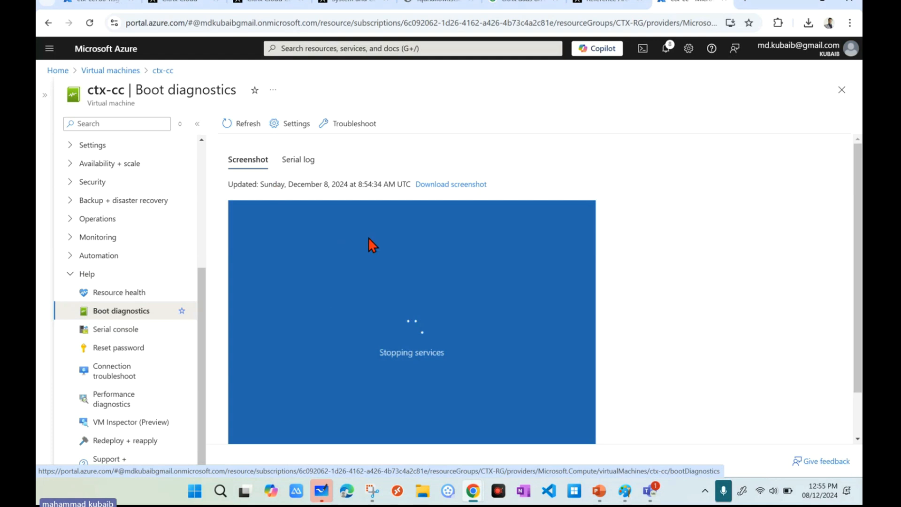
type("201:3389")
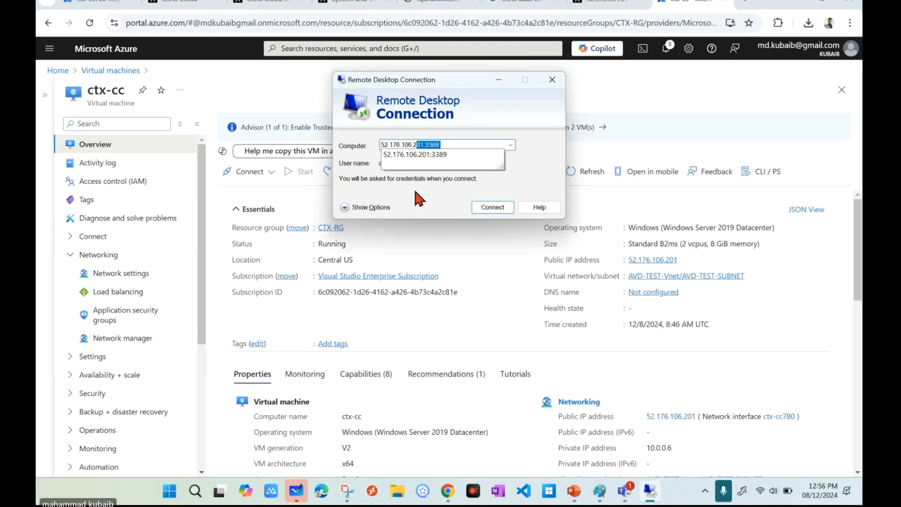
key("Return")
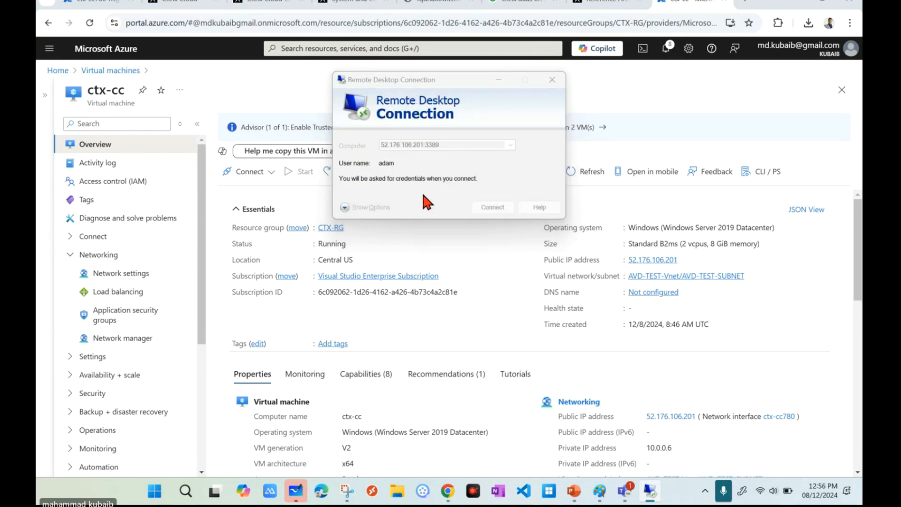
left_click(364, 234)
left_click(392, 300)
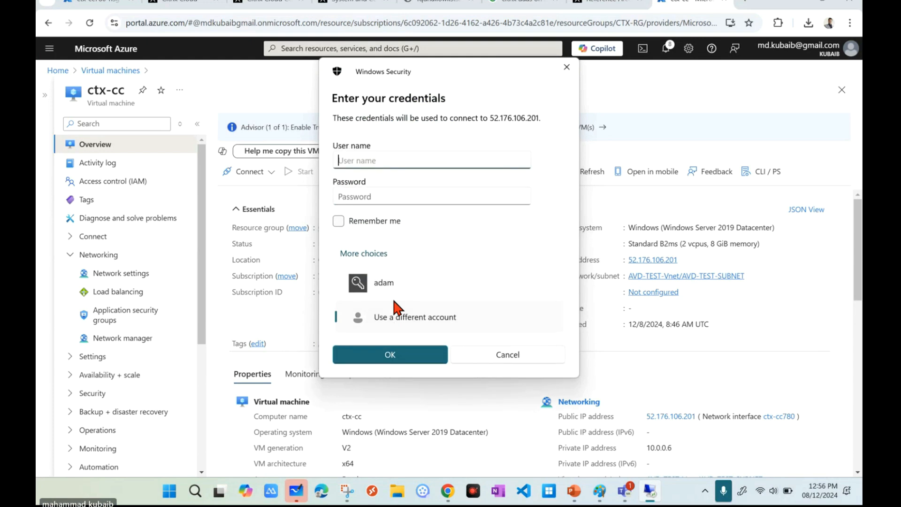
key("Return")
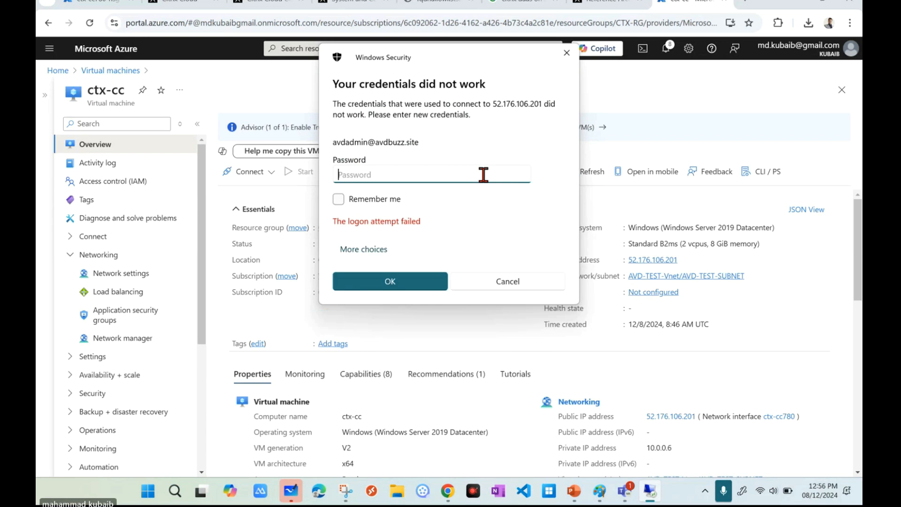
type("•••")
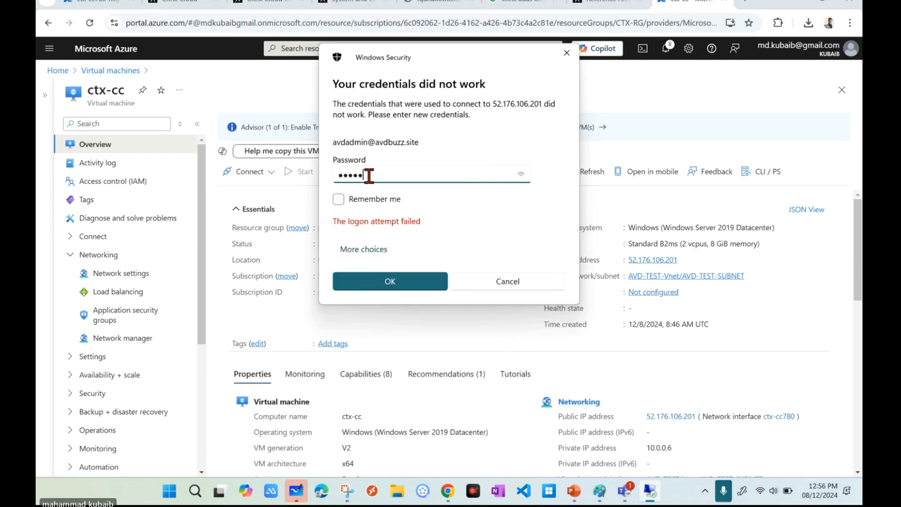
key("Return")
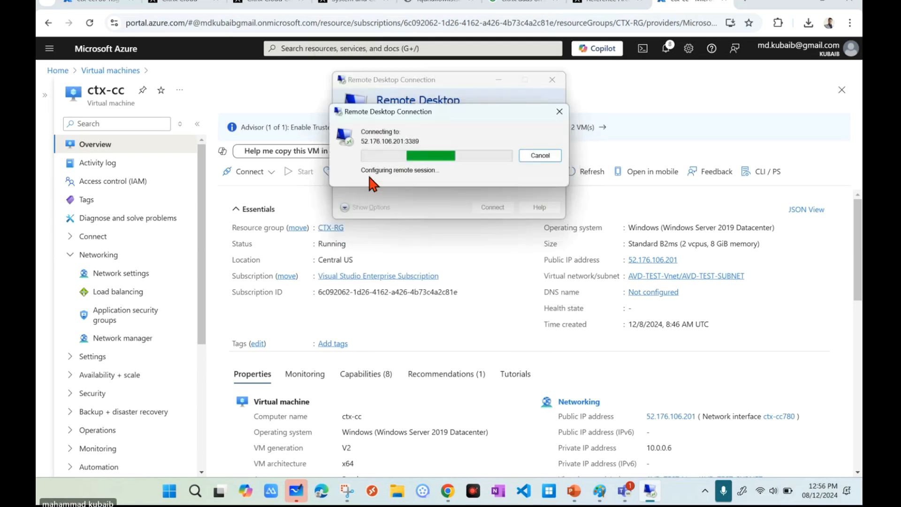
left_click(479, 243)
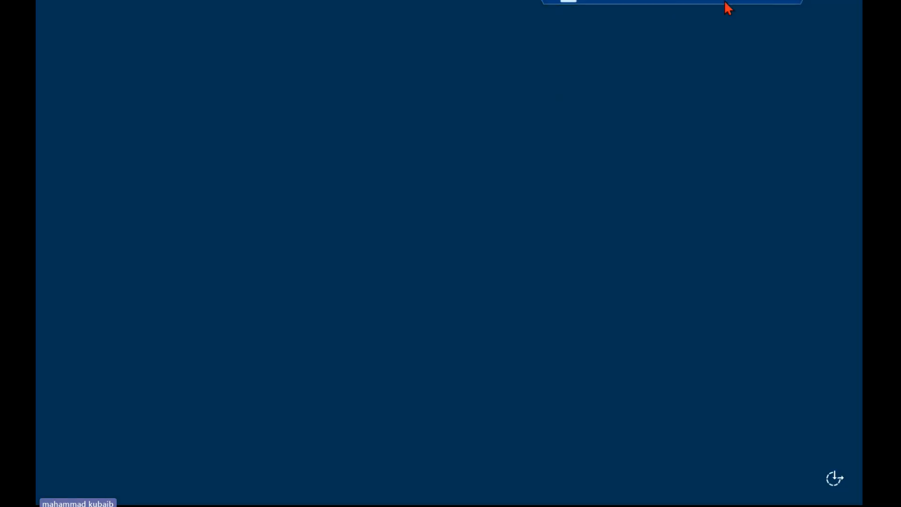
Copy the Cloud Connector download link address from Citrix Cloud and return to ctx-cc.
left_click(741, 2)
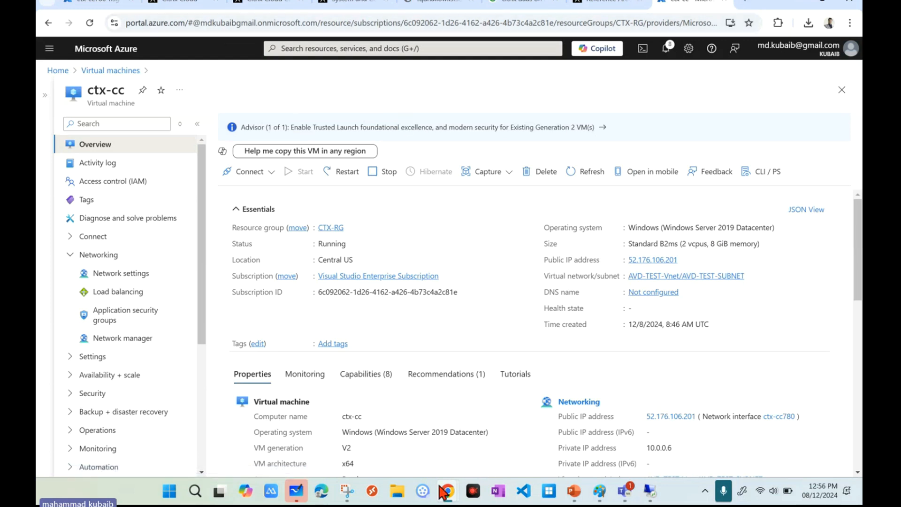
mouse_move(448, 491)
left_click(544, 427)
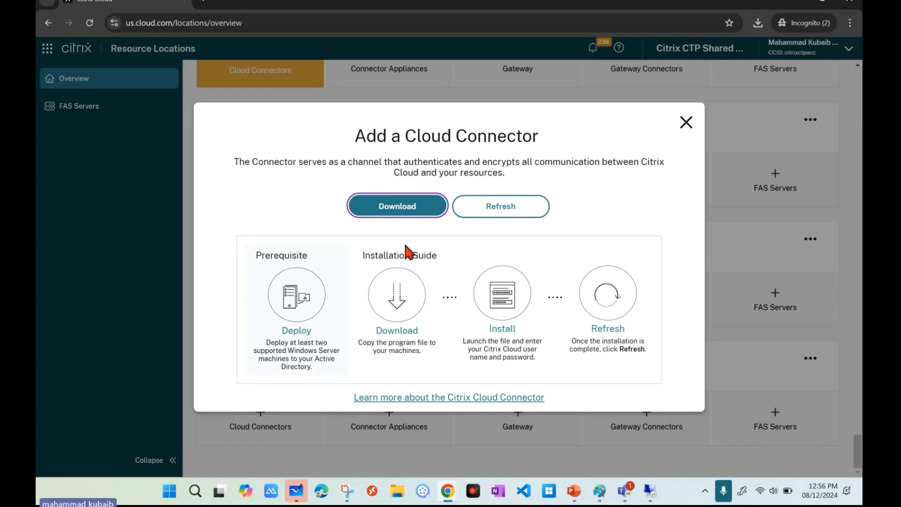
right_click(399, 215)
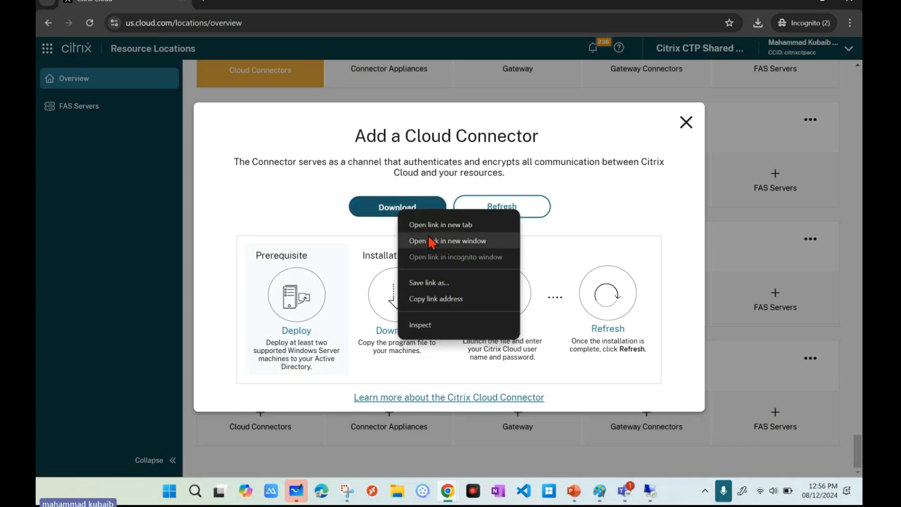
left_click(439, 299)
mouse_move(650, 490)
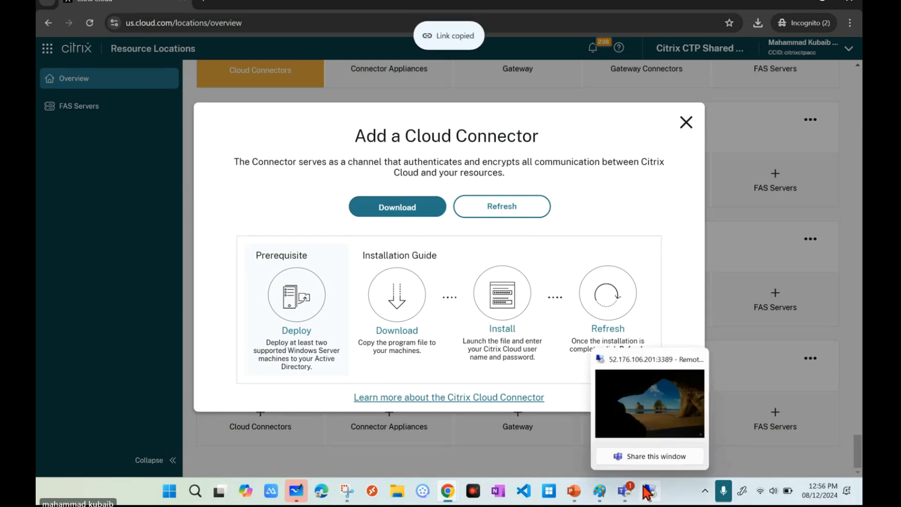
left_click(649, 413)
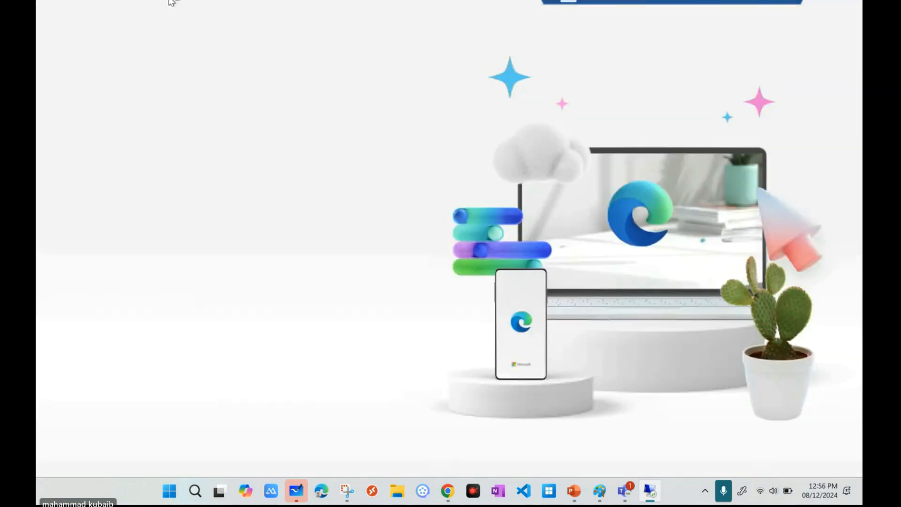
Finish Edge's first-run setup without bringing in any browsing data.
left_click(217, 423)
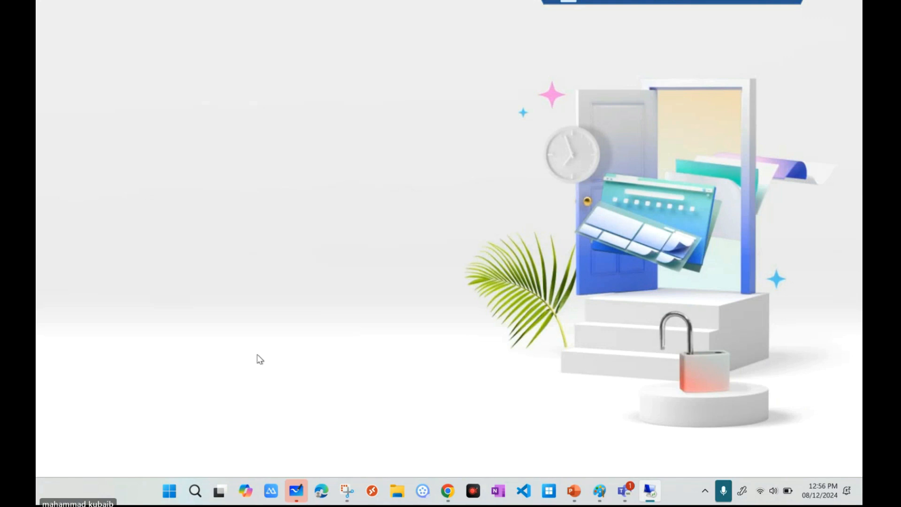
left_click(126, 421)
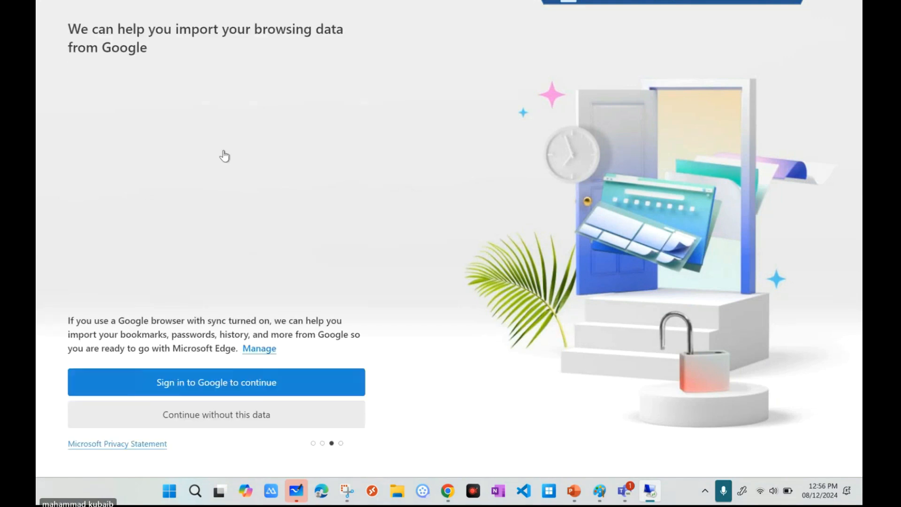
left_click(200, 426)
left_click(141, 423)
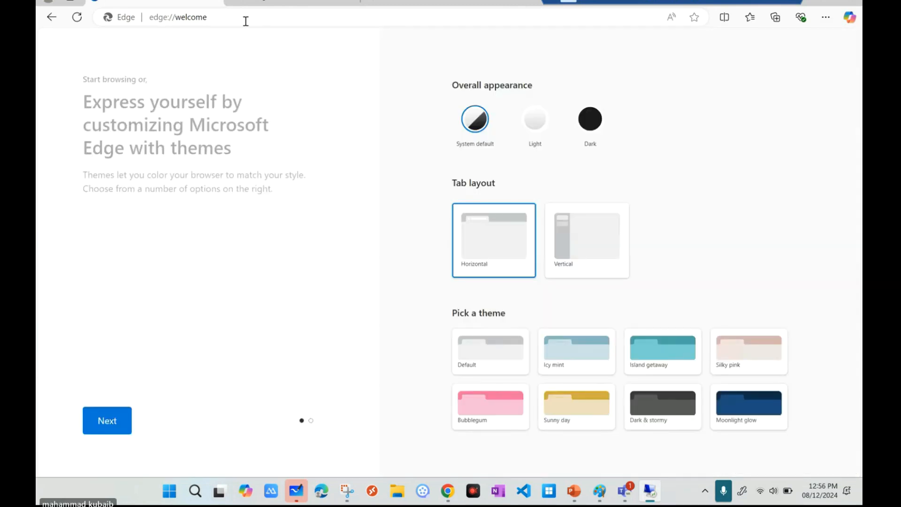
Paste the copied link into Edge to download cwcconnector.exe (21.8 MB).
left_click(211, 17)
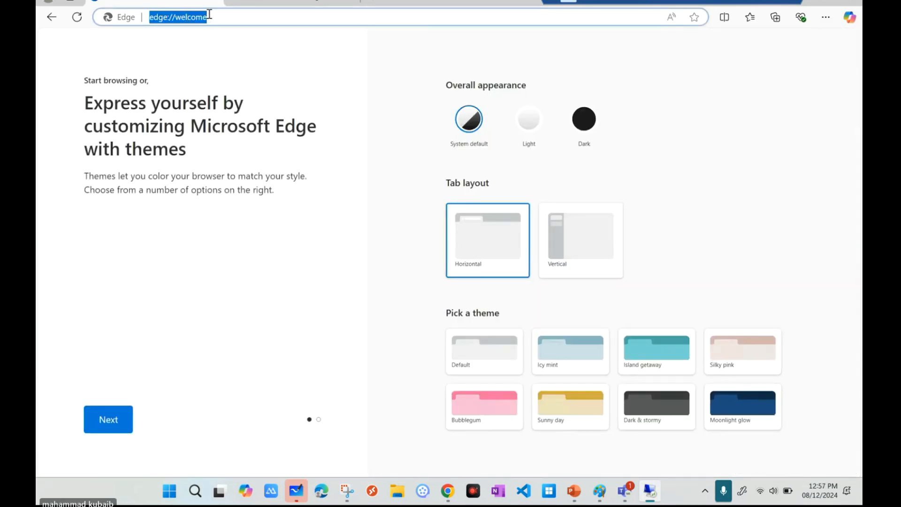
key("ctrl+v")
key("Return")
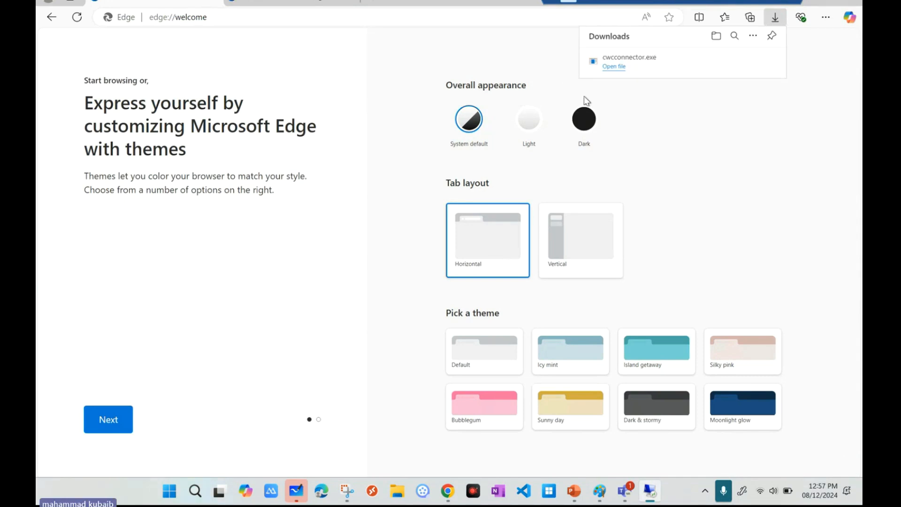
left_click_drag(695, 2, 574, 2)
Turn IE Enhanced Security Configuration Off for Administrators and Users, then close Server Manager.
left_click(800, 2)
left_click(401, 82)
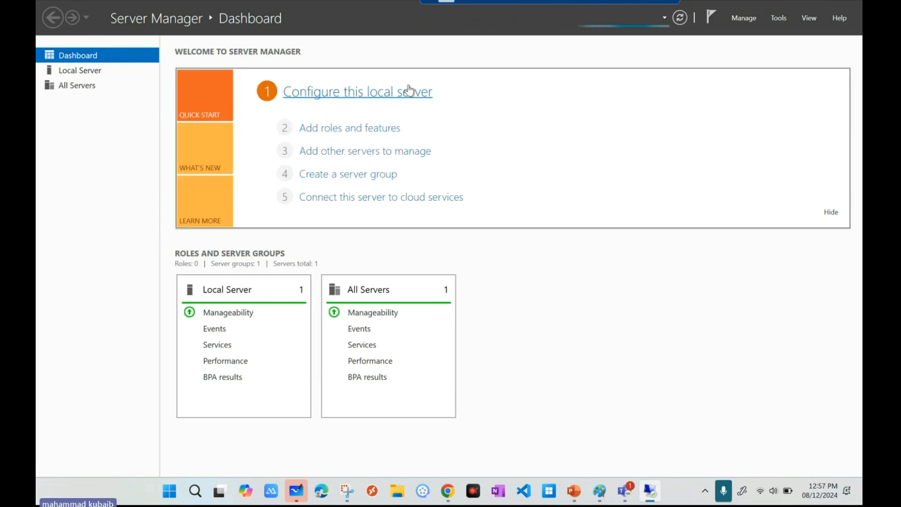
left_click(70, 74)
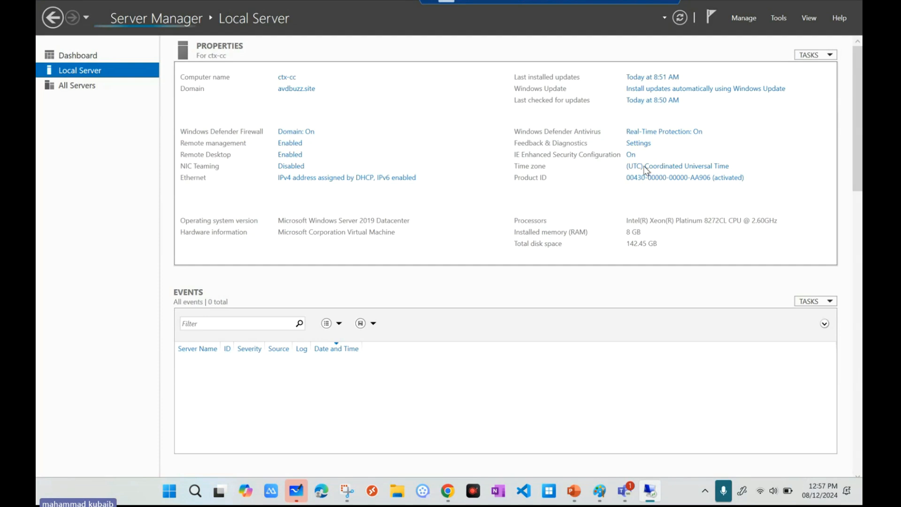
left_click(630, 155)
left_click(383, 225)
left_click(381, 292)
left_click(494, 348)
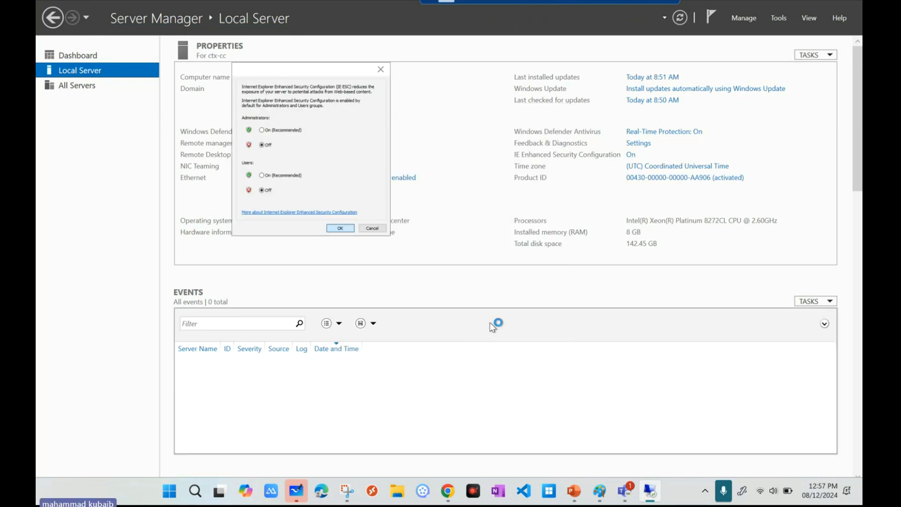
left_click(850, 1)
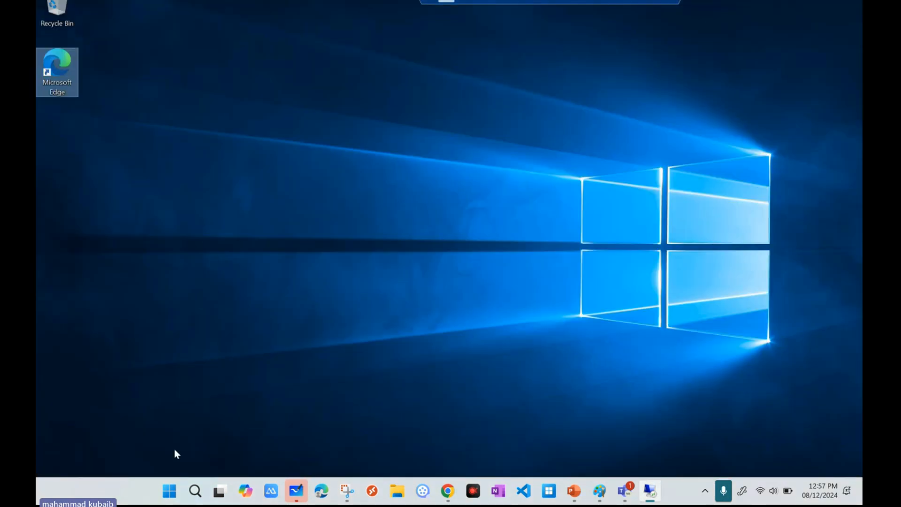
left_click(171, 489)
Run cwcconnector from the Downloads folder and approve the UAC prompt.
left_click(712, 324)
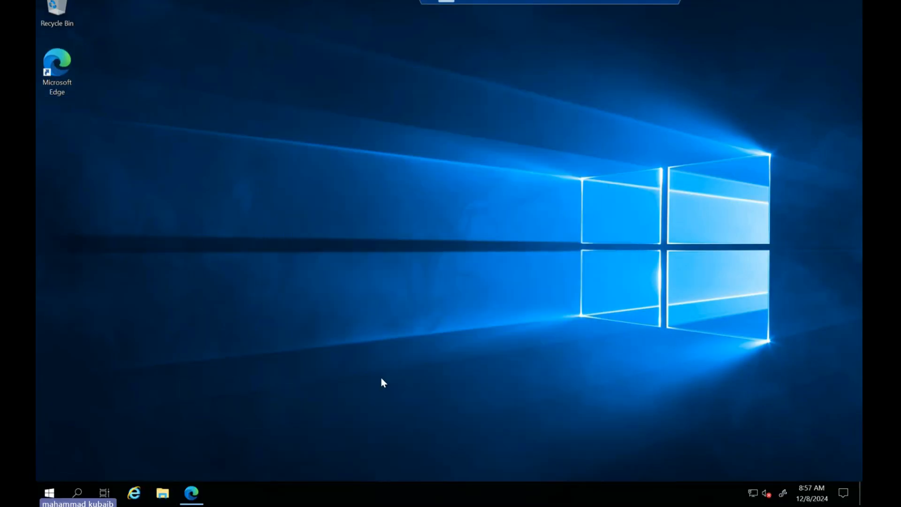
left_click(163, 492)
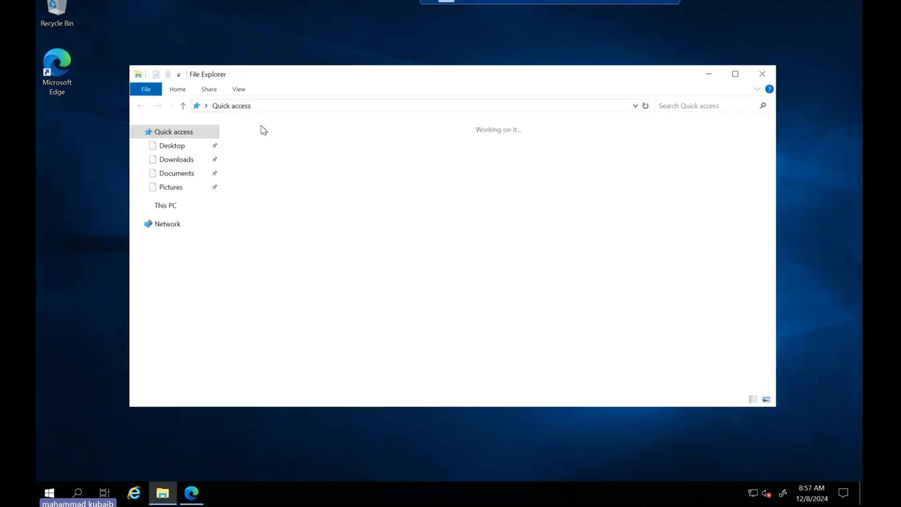
left_click(177, 160)
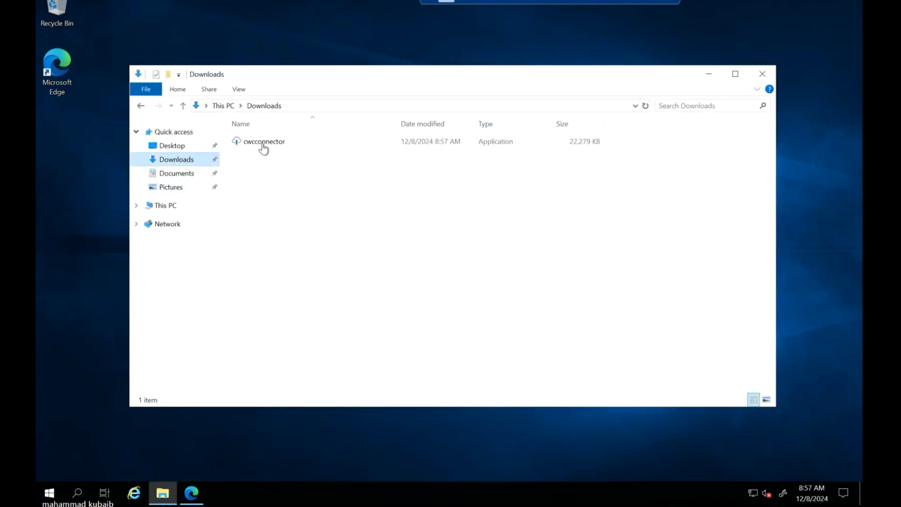
double_click(252, 143)
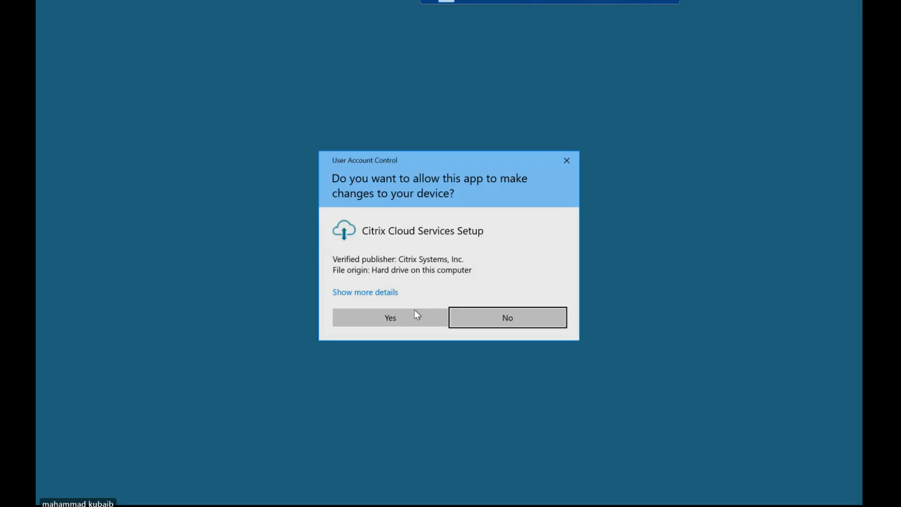
left_click(415, 313)
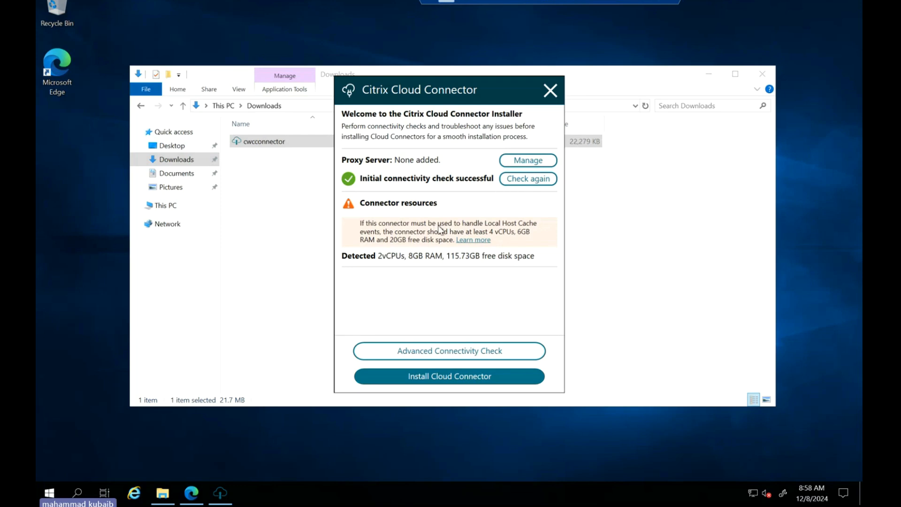
Sign in to Citrix Cloud from the installer with the administrator password and authenticator verification code.
left_click(433, 379)
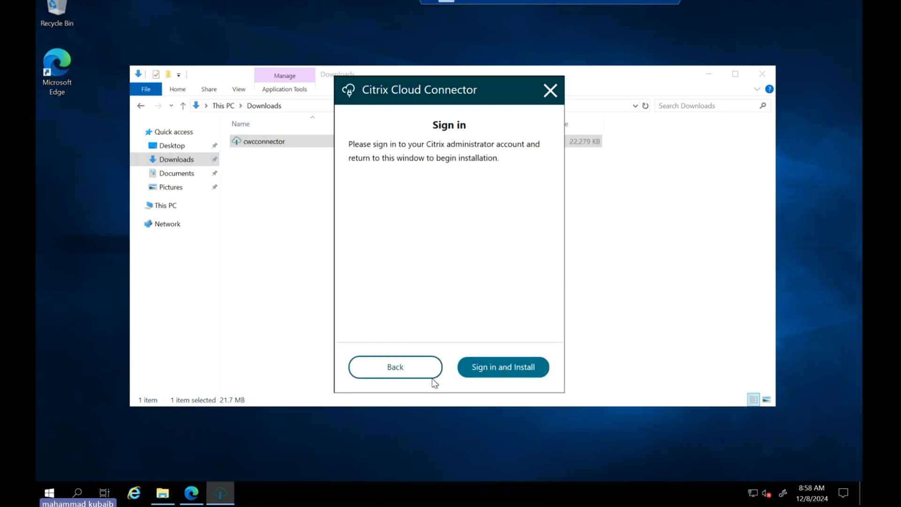
left_click(502, 369)
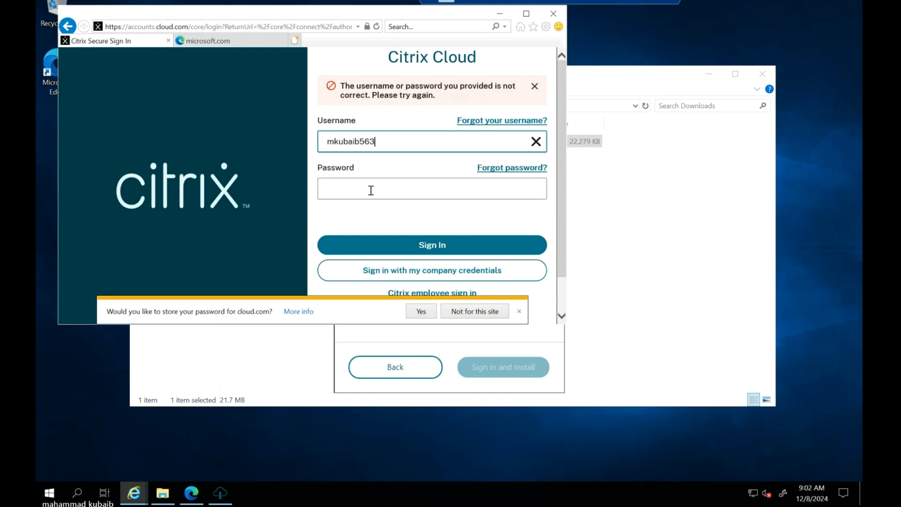
left_click(370, 190)
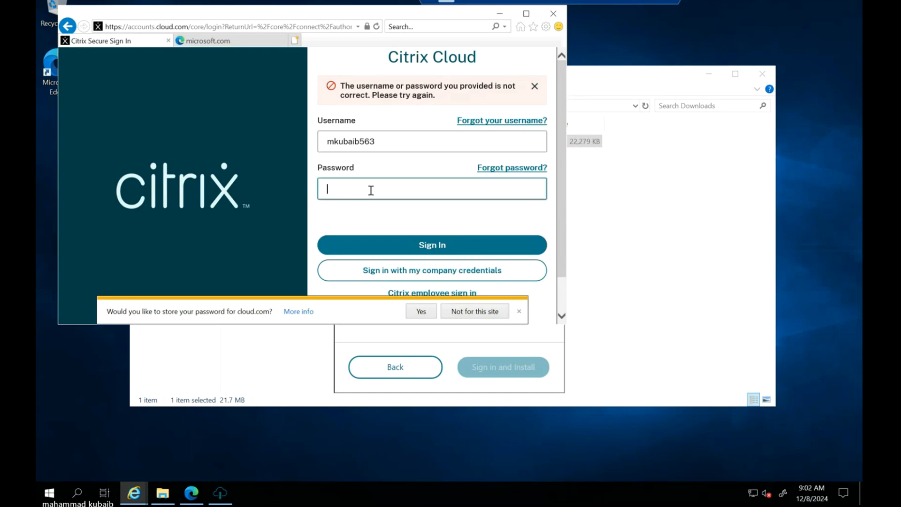
key("Return")
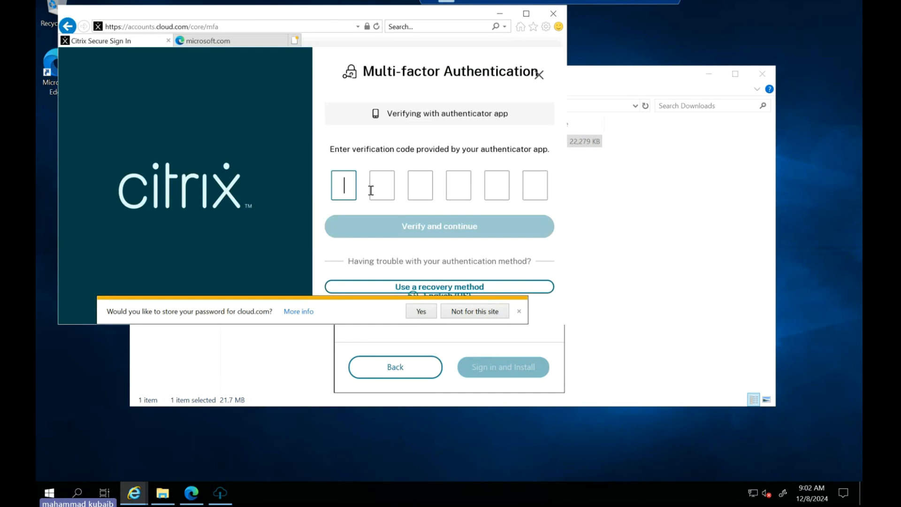
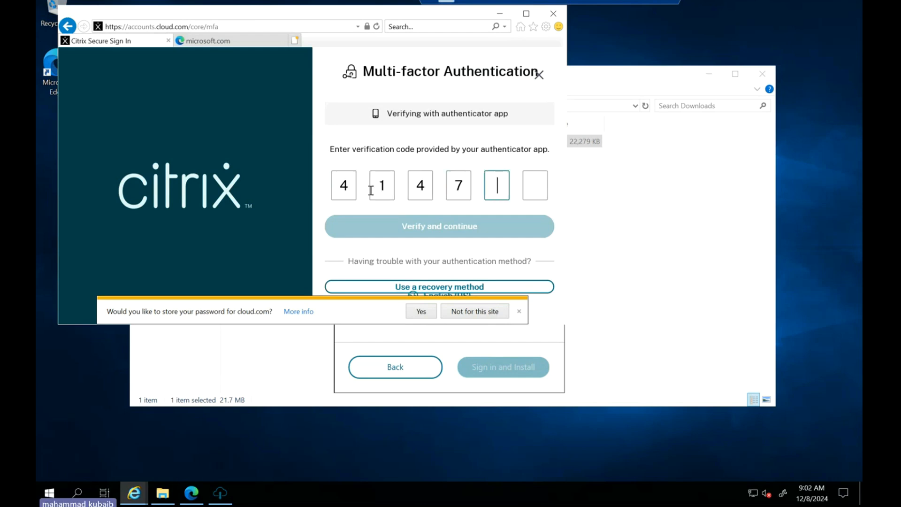
left_click(447, 234)
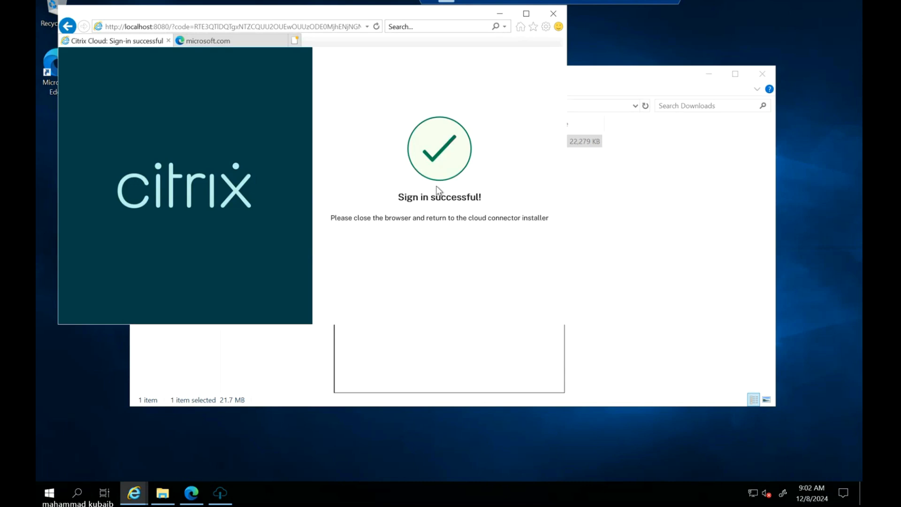
Select the customer and the VDIBUZZ-CTX-DEMO resource location, then begin the Cloud Connector installation.
left_click(498, 16)
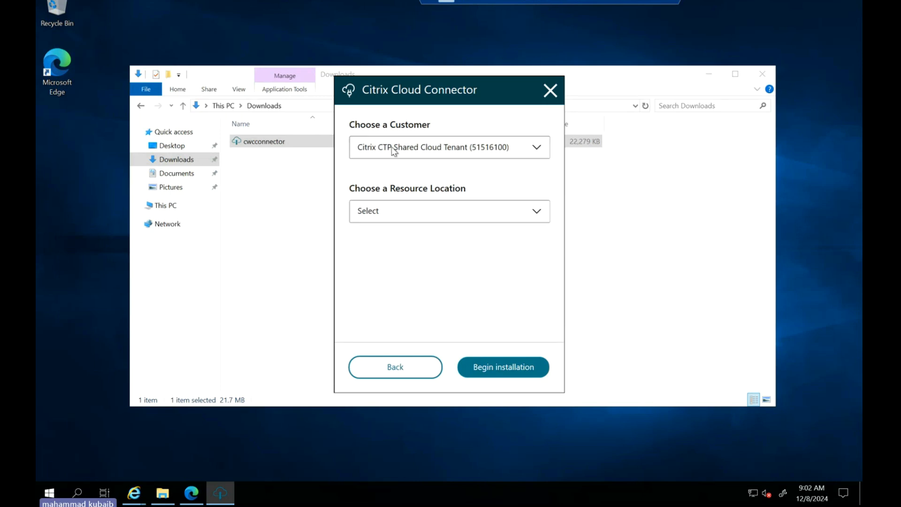
left_click(376, 154)
left_click(413, 219)
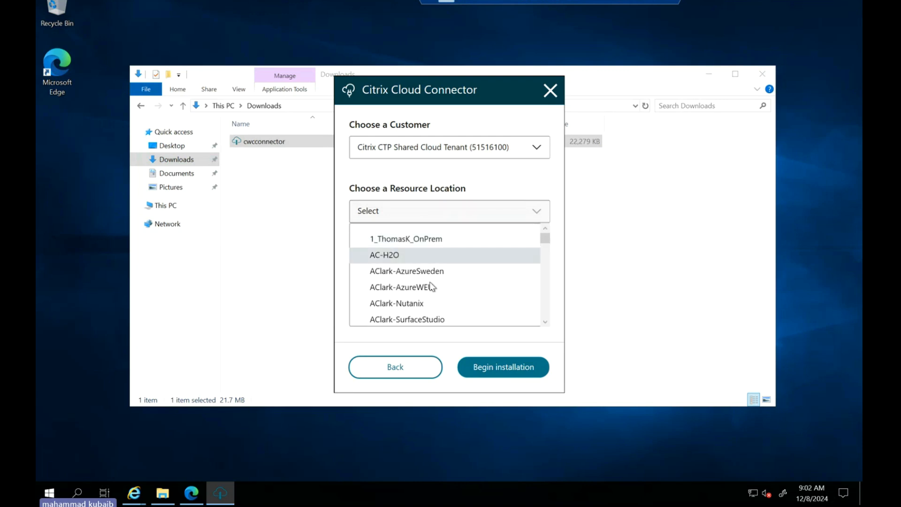
left_click_drag(545, 238, 538, 322)
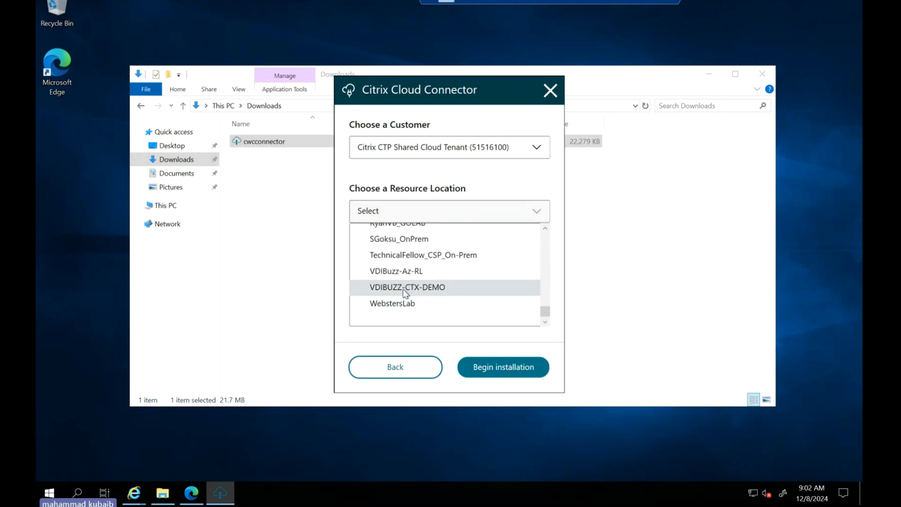
left_click(402, 287)
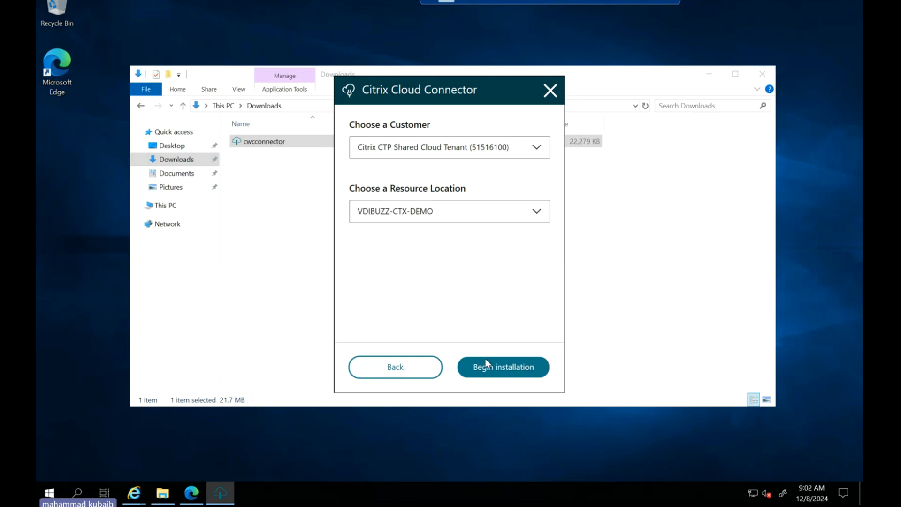
left_click(496, 368)
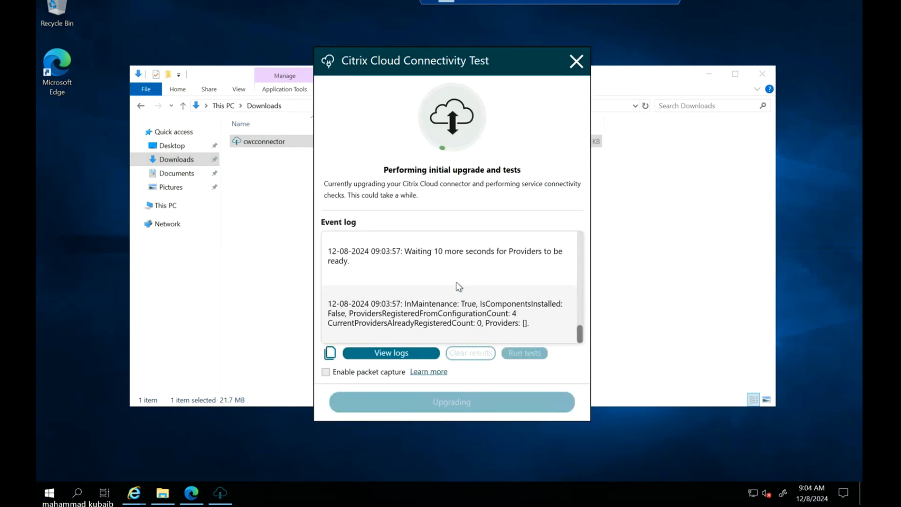
scroll(456, 286, "up", 3)
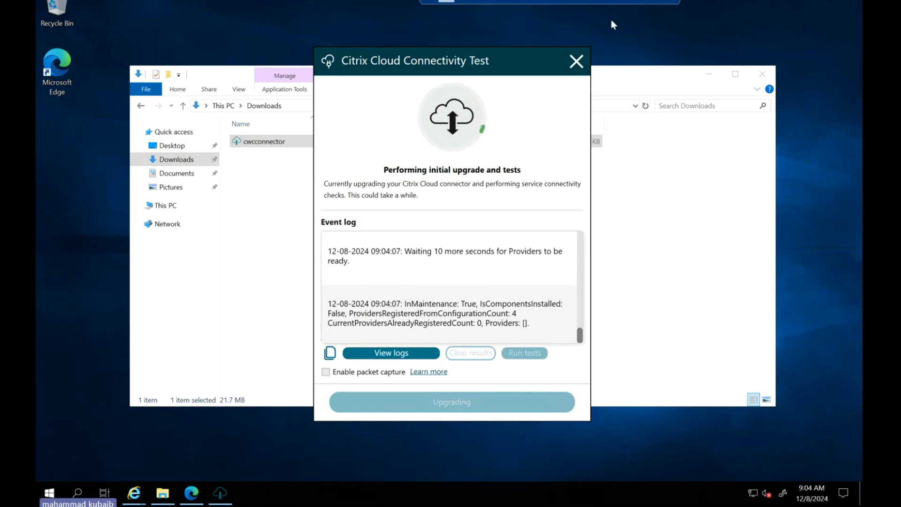
Refresh all connectors, then open VDIBUZZ-CTX-DEMO's Cloud Connectors to confirm ctx-cc.avdbuzz.site is listed.
left_click(623, 1)
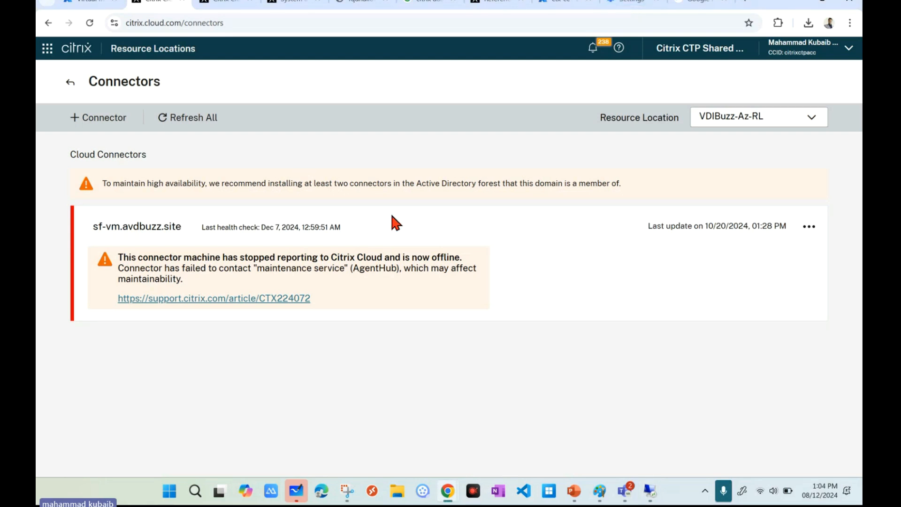
left_click(182, 117)
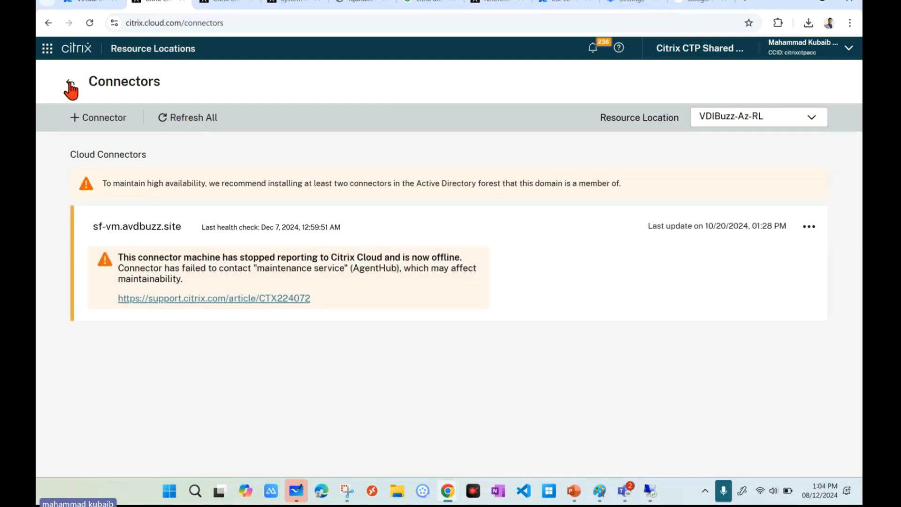
left_click(70, 84)
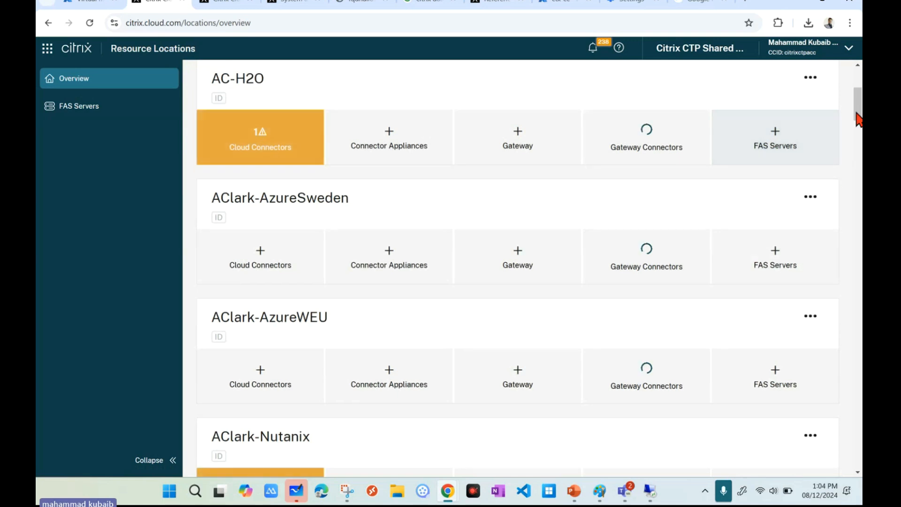
scroll(856, 274, "down", 10)
scroll(856, 274, "down", 10)
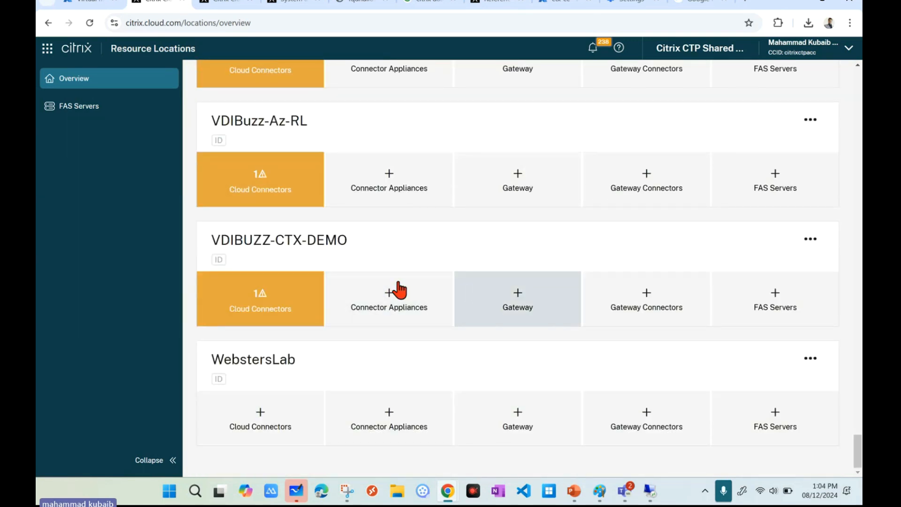
left_click_drag(351, 234, 217, 237)
left_click(256, 294)
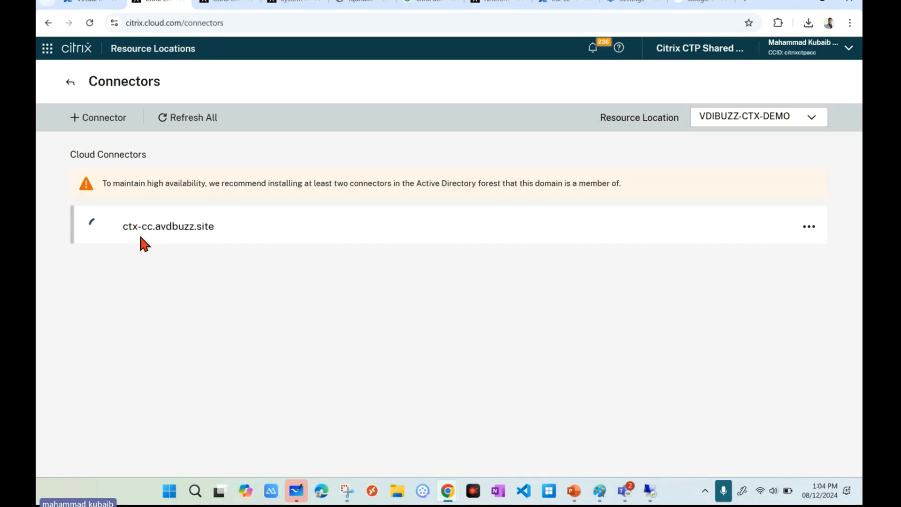
triple_click(141, 227)
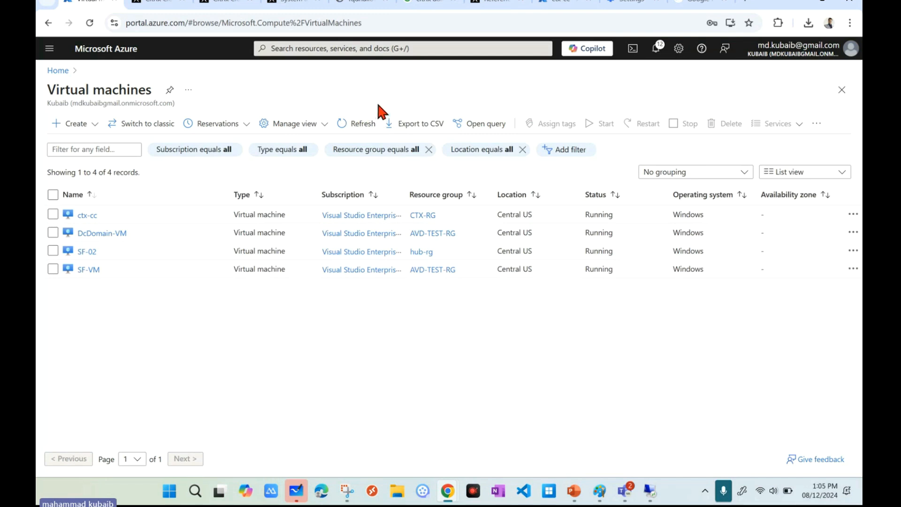
Open Snapshots from the portal search's recent services and highlight the azure-mi-snap snapshot.
left_click(368, 45)
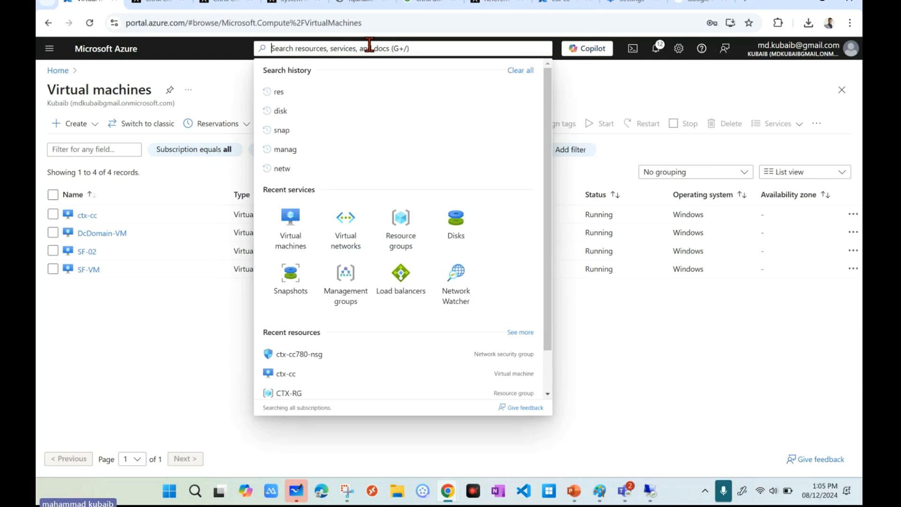
left_click(291, 281)
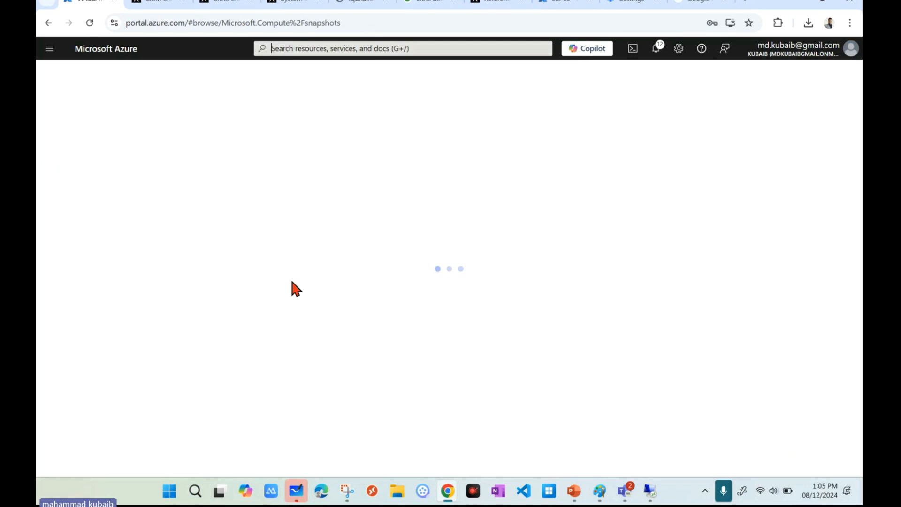
left_click_drag(134, 214, 80, 216)
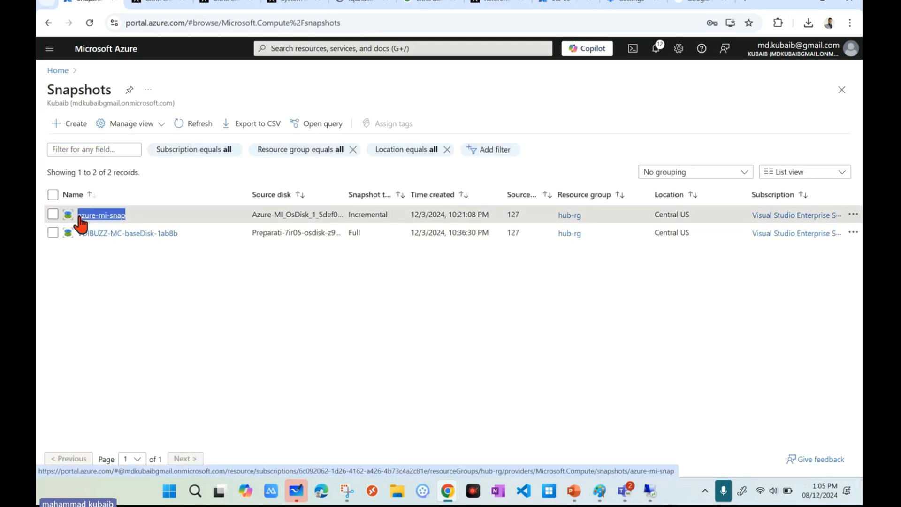